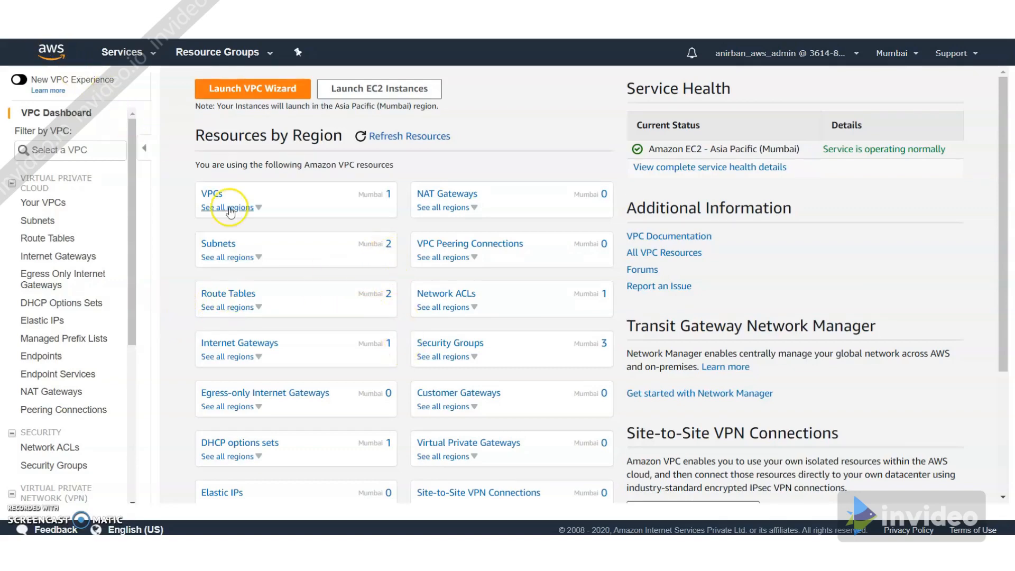
Create a VPC with the name tag vpc_aws_demo and the IPv4 CIDR block 172.16.0.0/26.
left_click(217, 195)
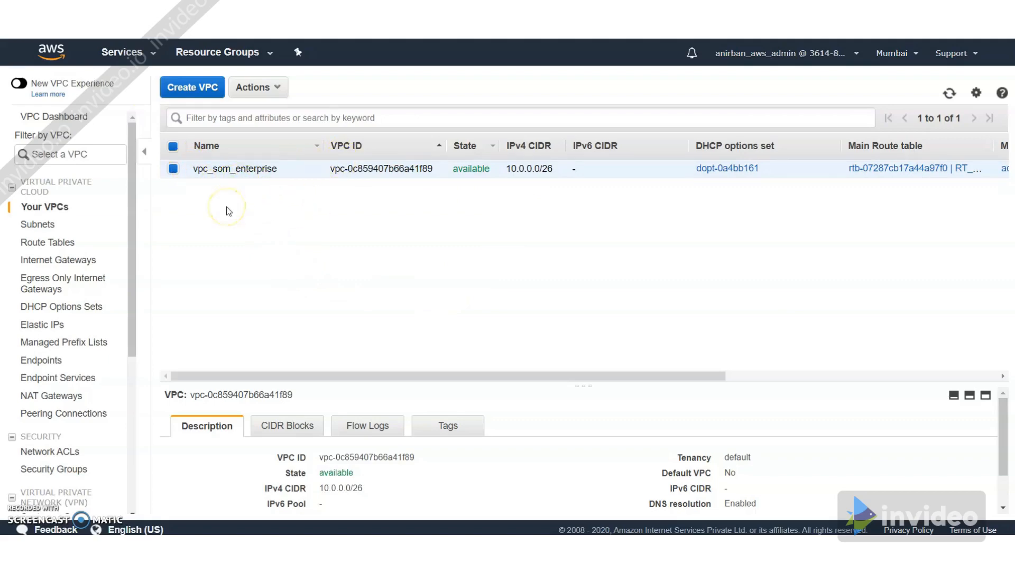
left_click(189, 90)
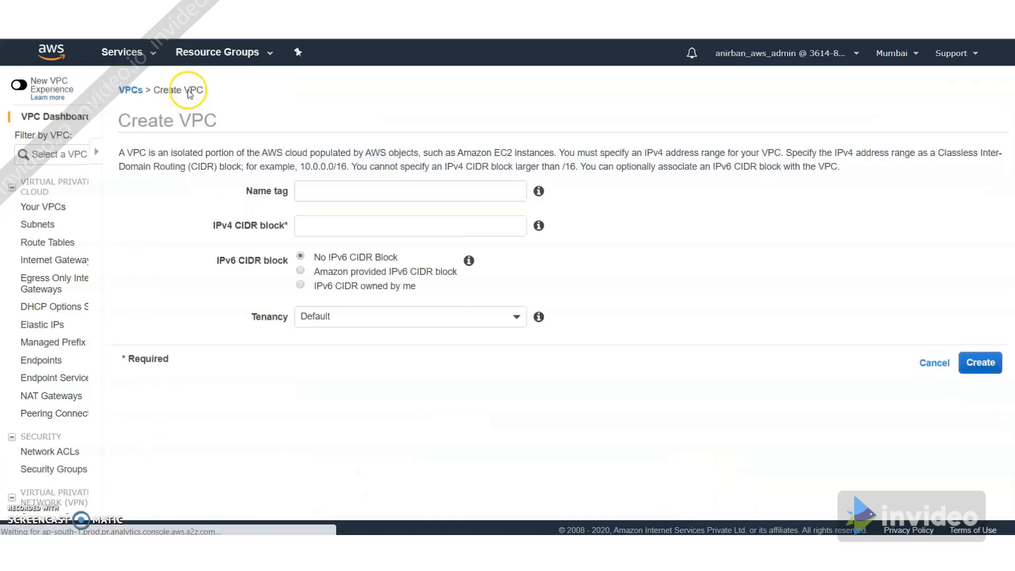
left_click(238, 190)
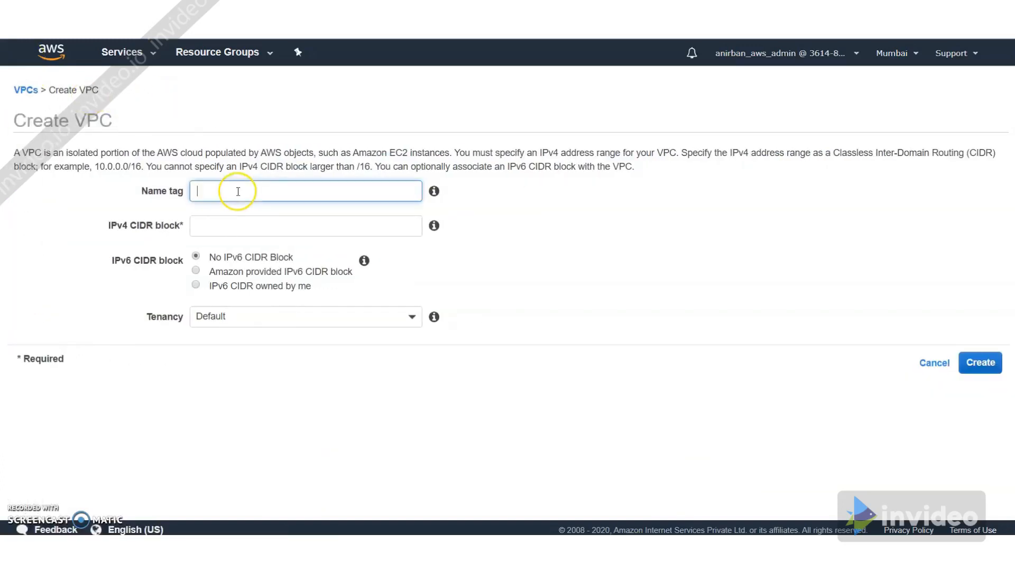
type("vpc_aws_demo")
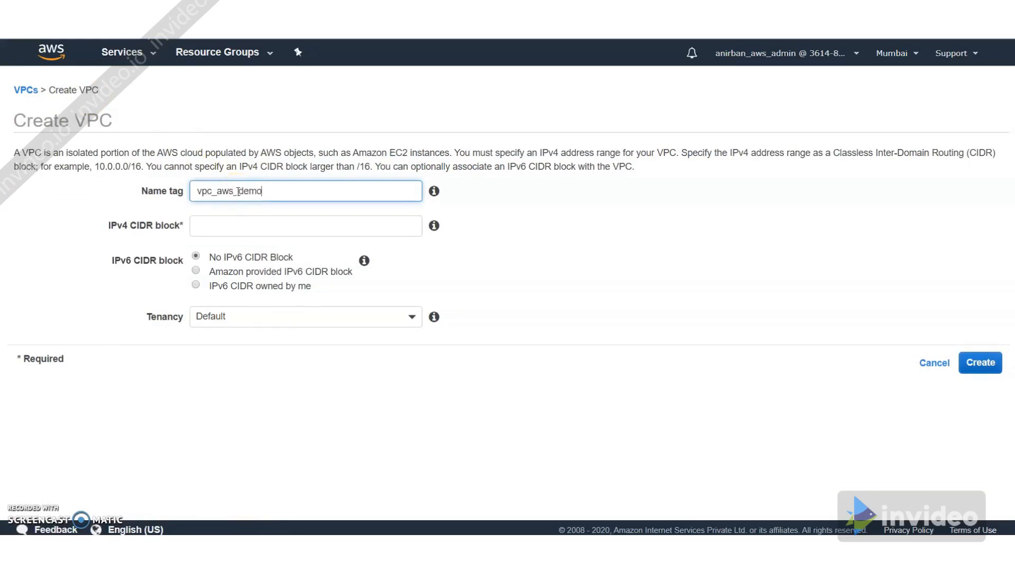
left_click(139, 244)
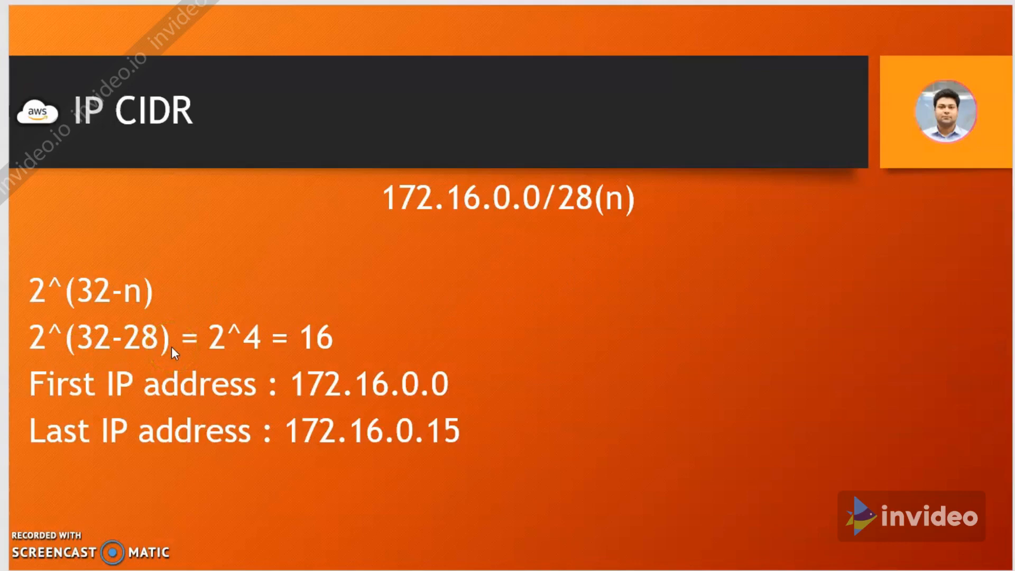
left_click(202, 405)
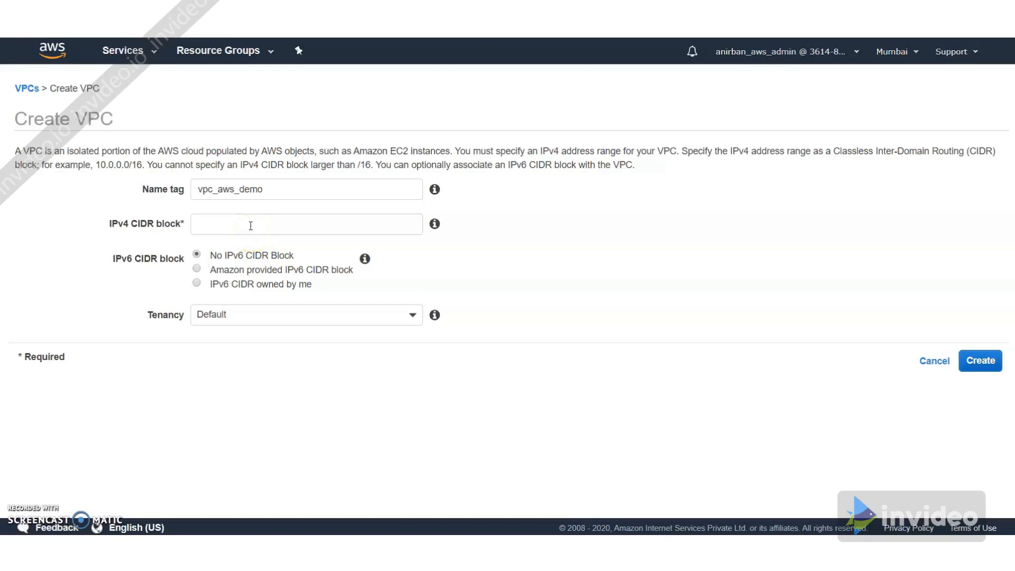
left_click(251, 226)
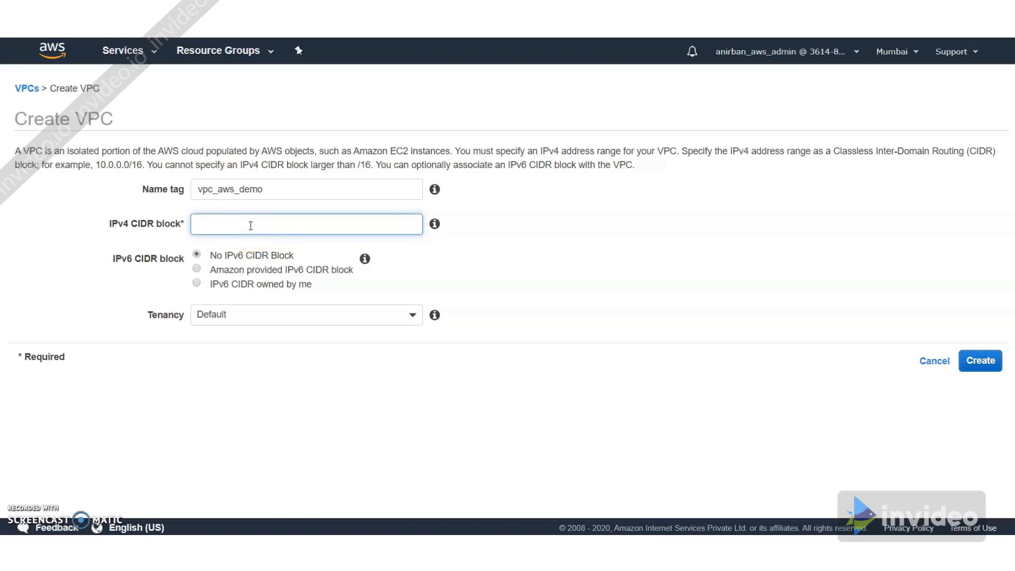
type("172.16.0.0/26")
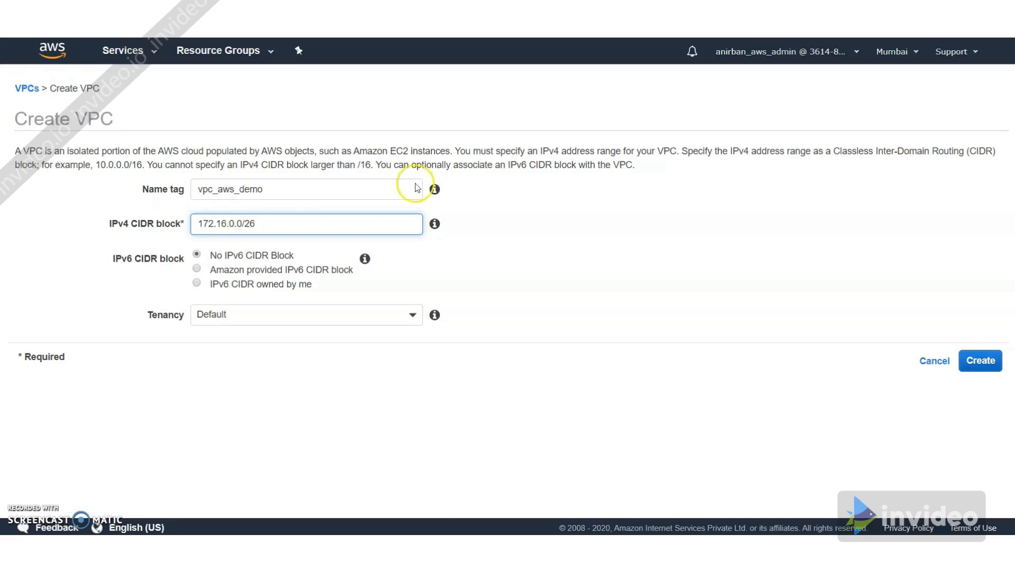
left_click(978, 361)
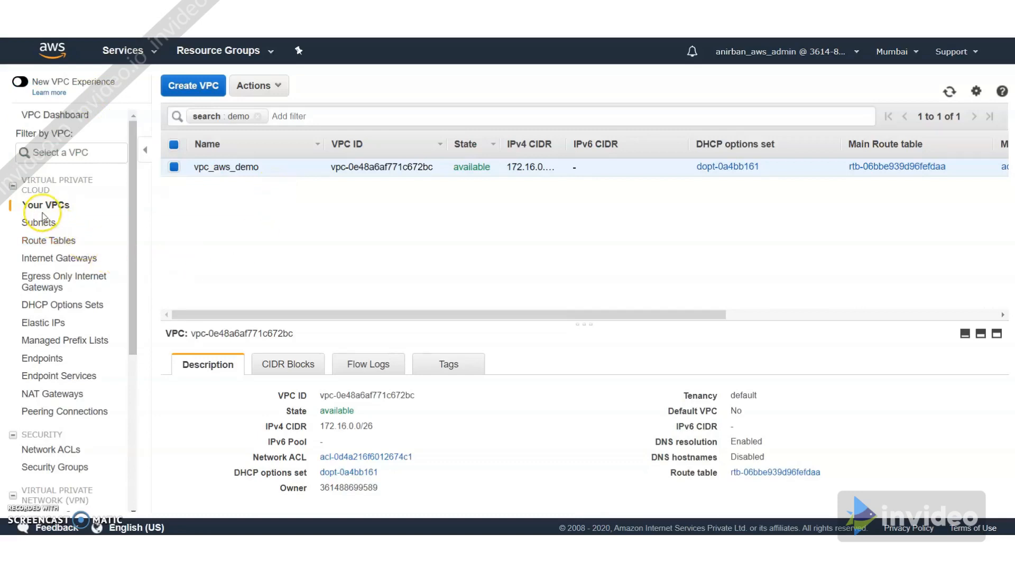
Inspect the routes in the main route table of the vpc_aws_demo VPC.
left_click(133, 208)
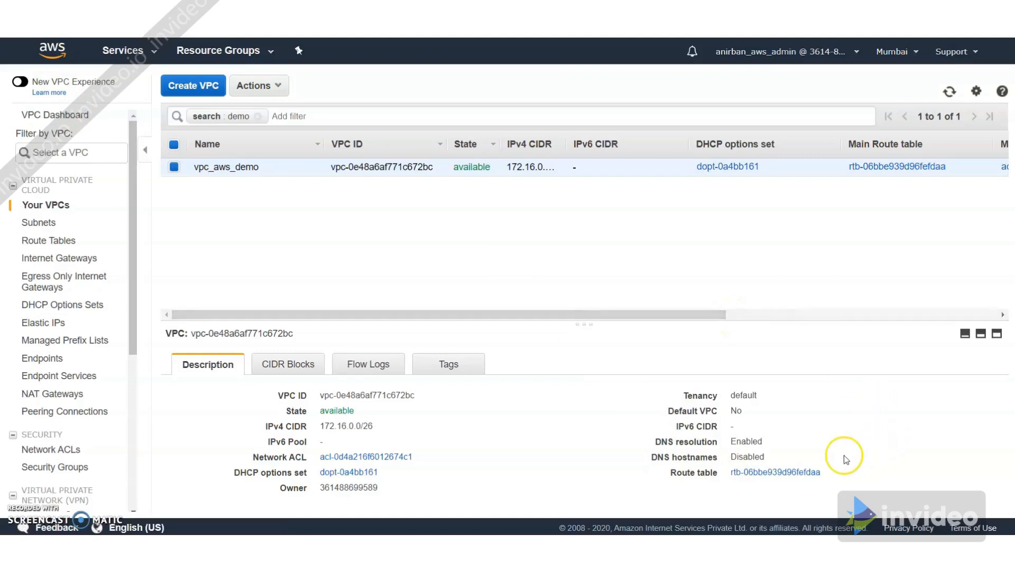
left_click(787, 476)
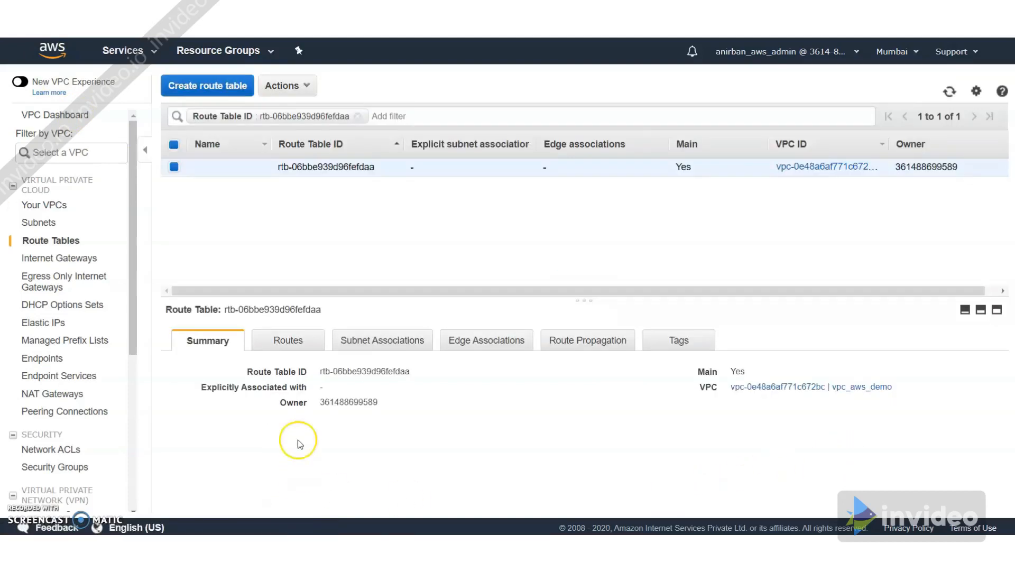
left_click(289, 341)
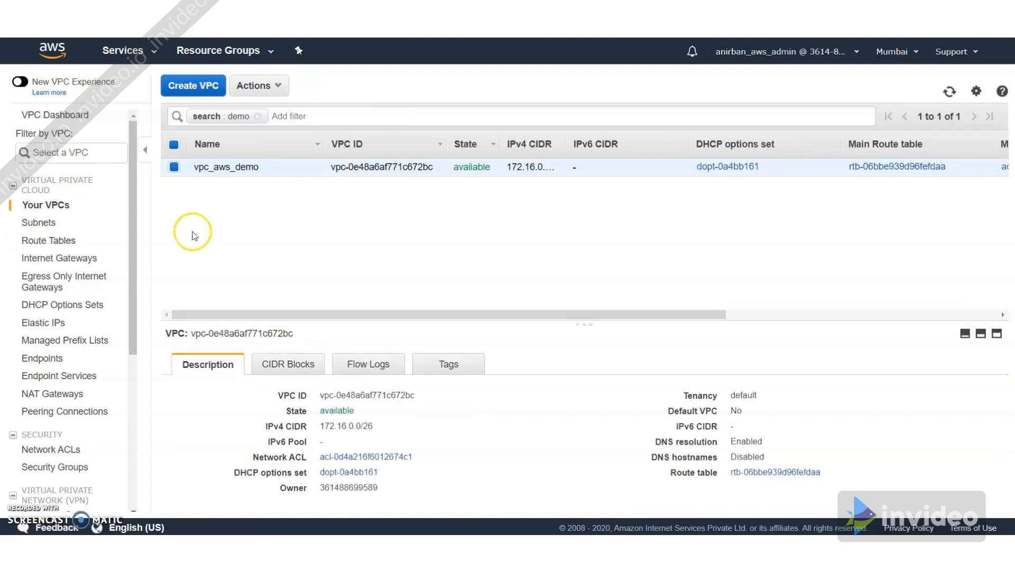
Filter the list of subnets by the keyword demo.
left_click(44, 224)
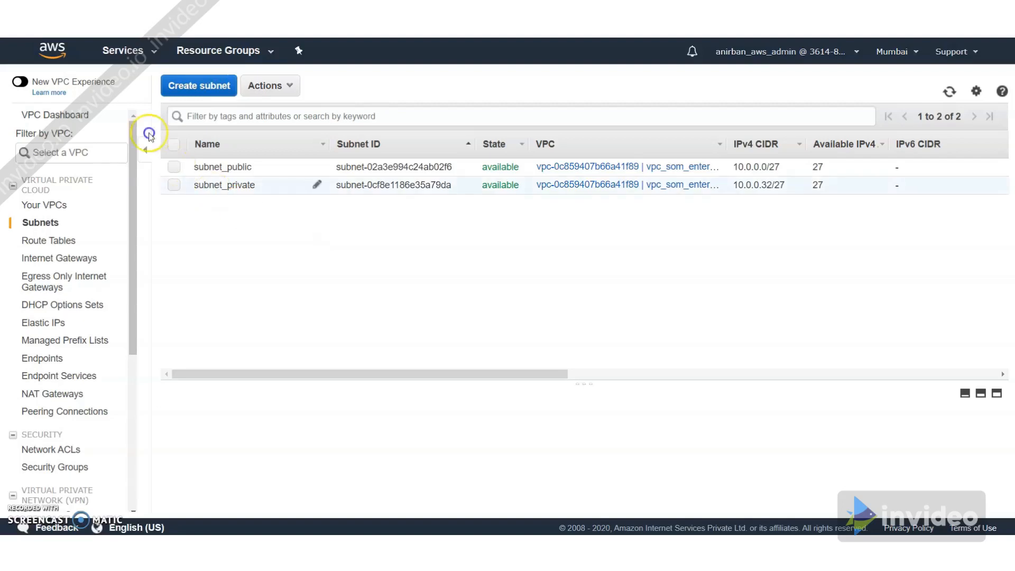
left_click(21, 37)
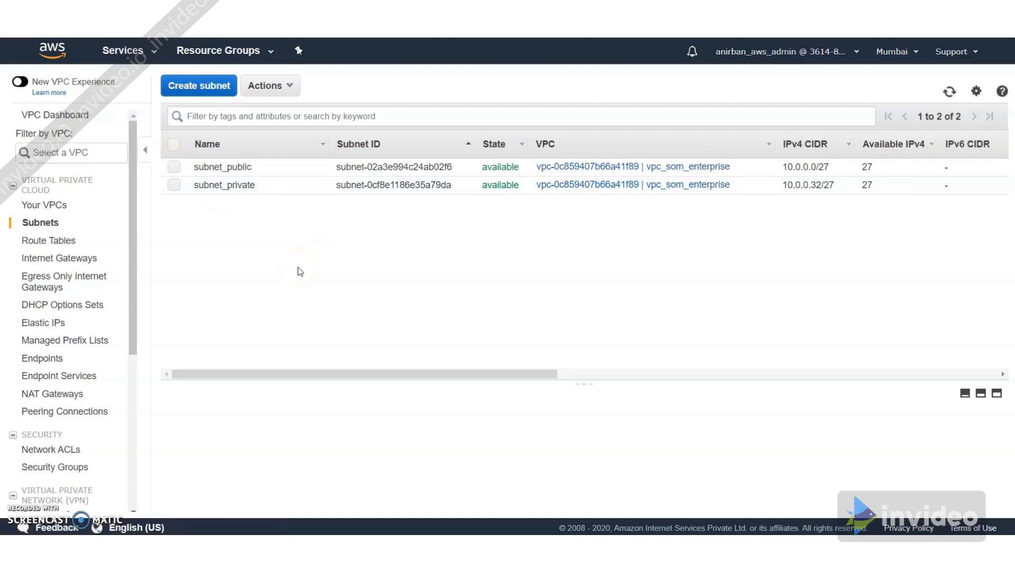
left_click(284, 114)
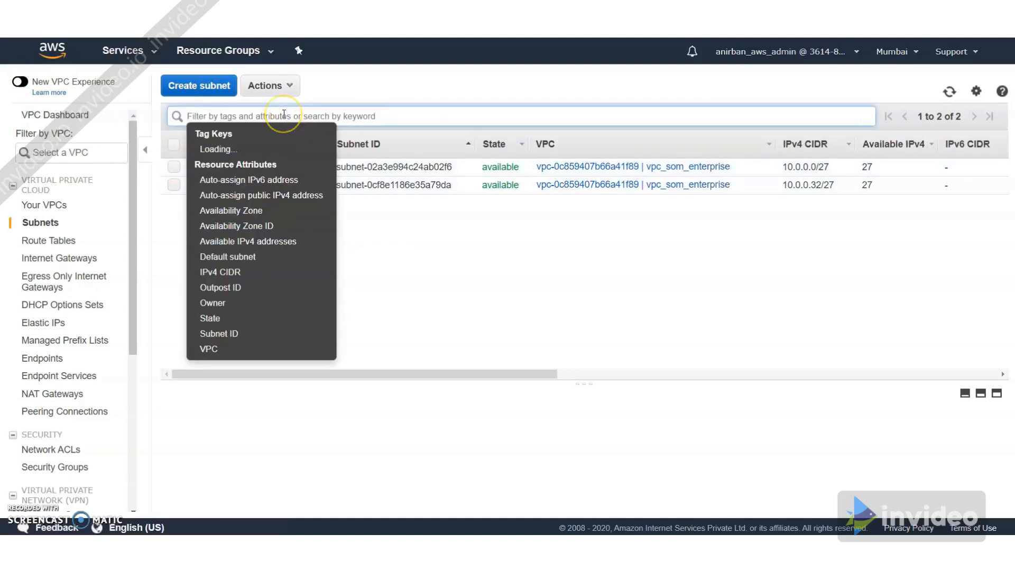
type("demo")
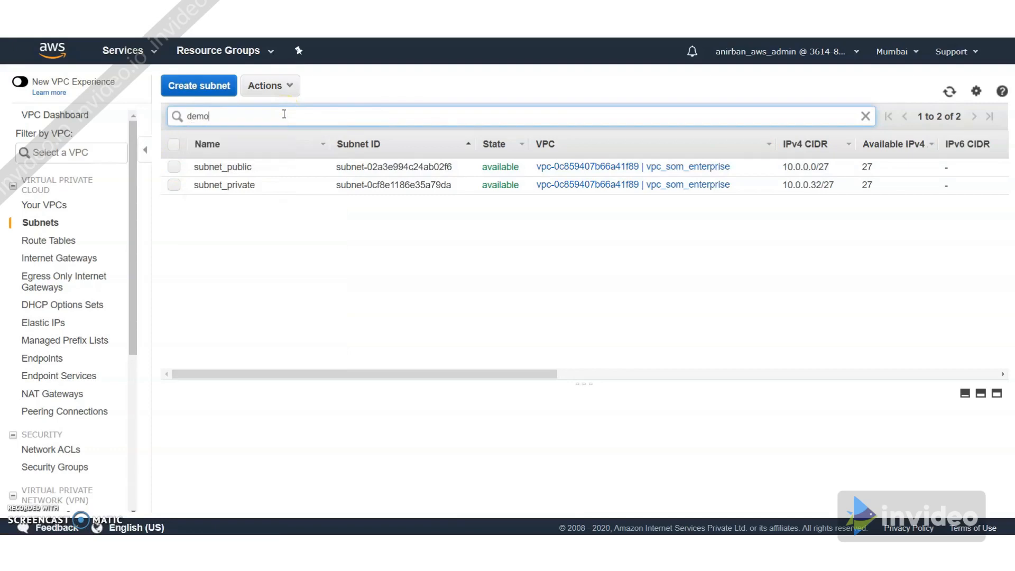
key("Return")
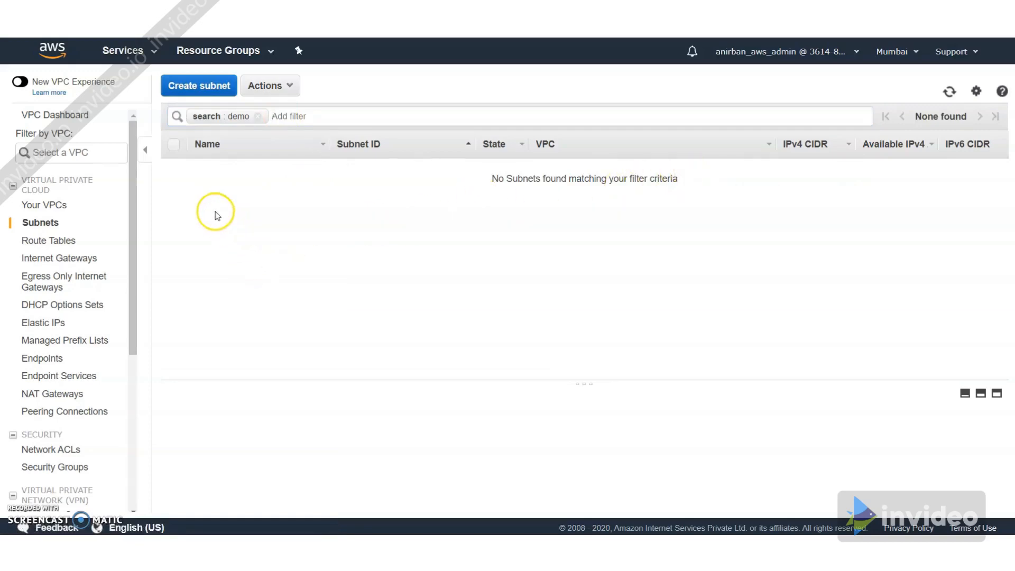
Start a new subnet with the name tag public_vpc_demo and assign it to the vpc_aws_demo VPC.
left_click(188, 89)
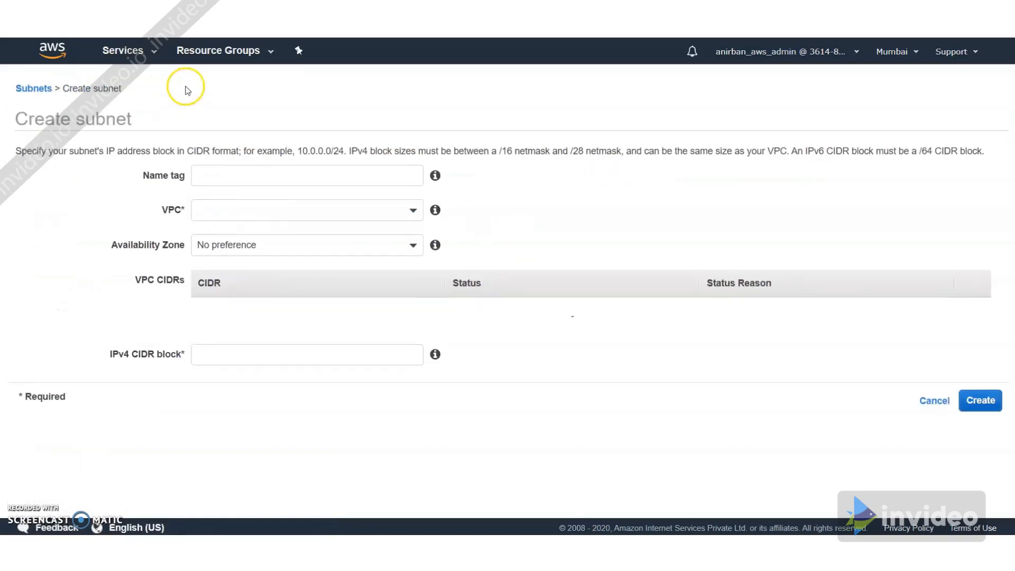
left_click(241, 176)
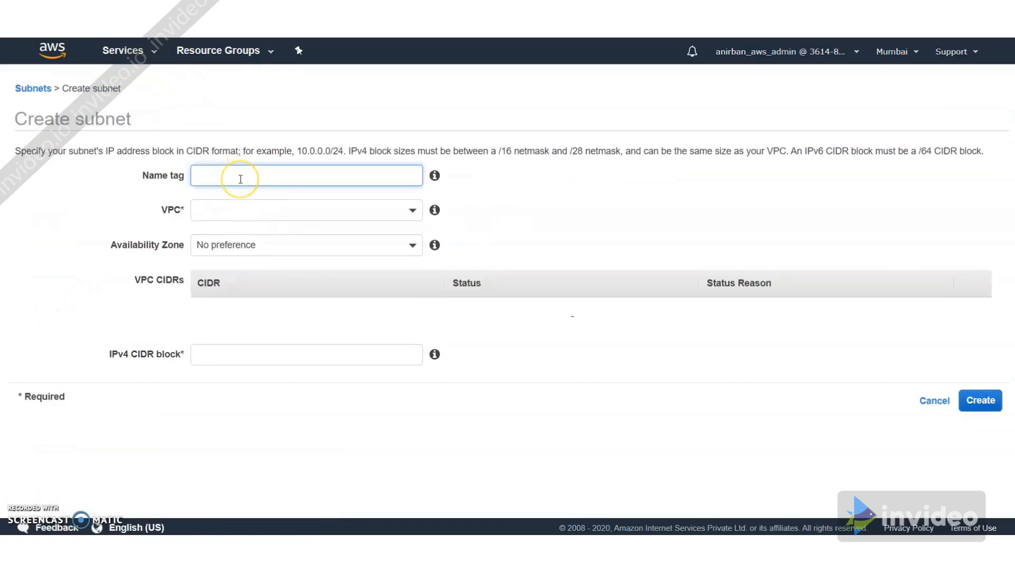
type("public_vpc_demp")
key("BackSpace")
type("o")
left_click(267, 210)
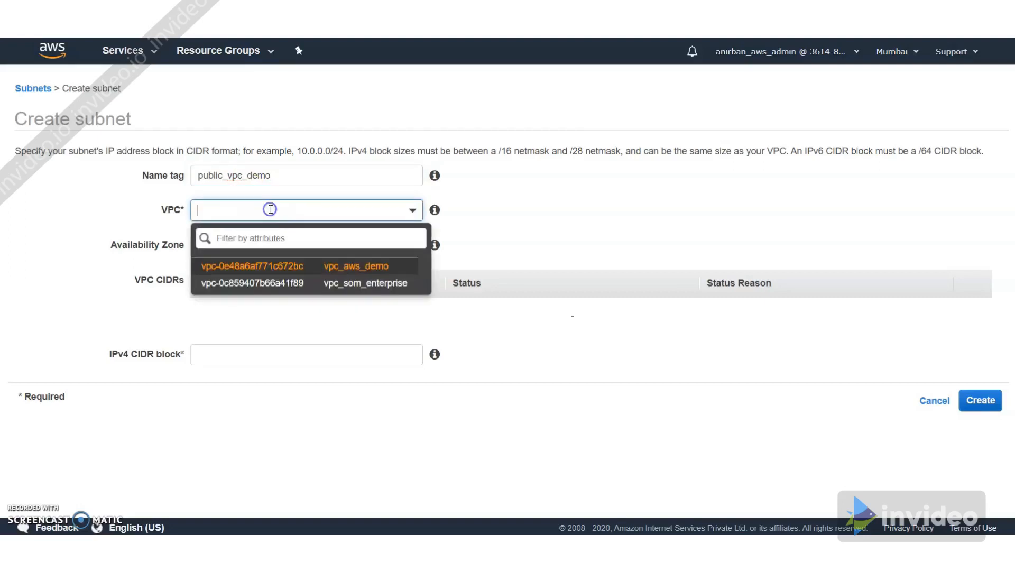
left_click(376, 266)
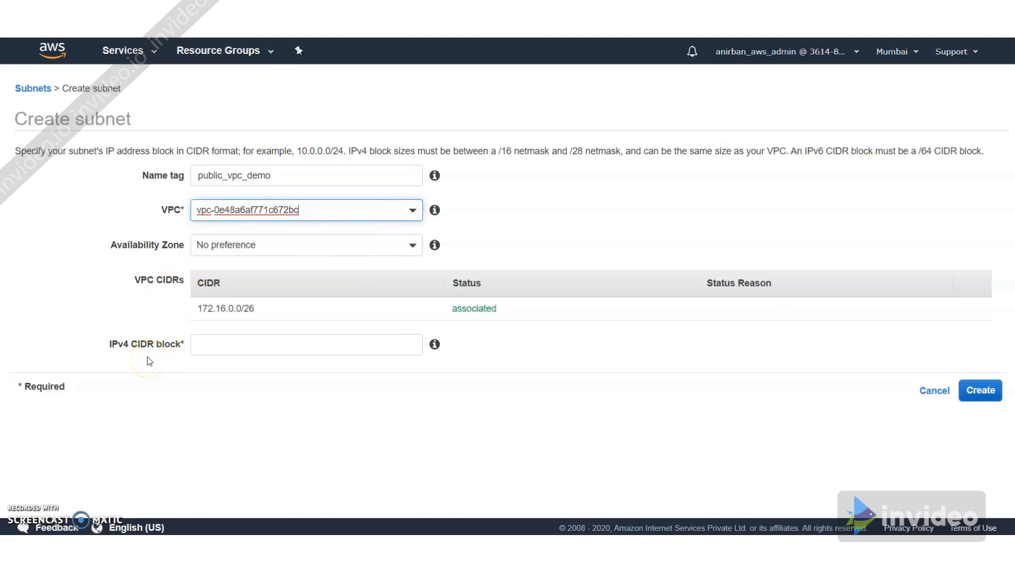
Set the public subnet's IPv4 CIDR block to 172.16.0.0/27 and create the subnet.
left_click(170, 255)
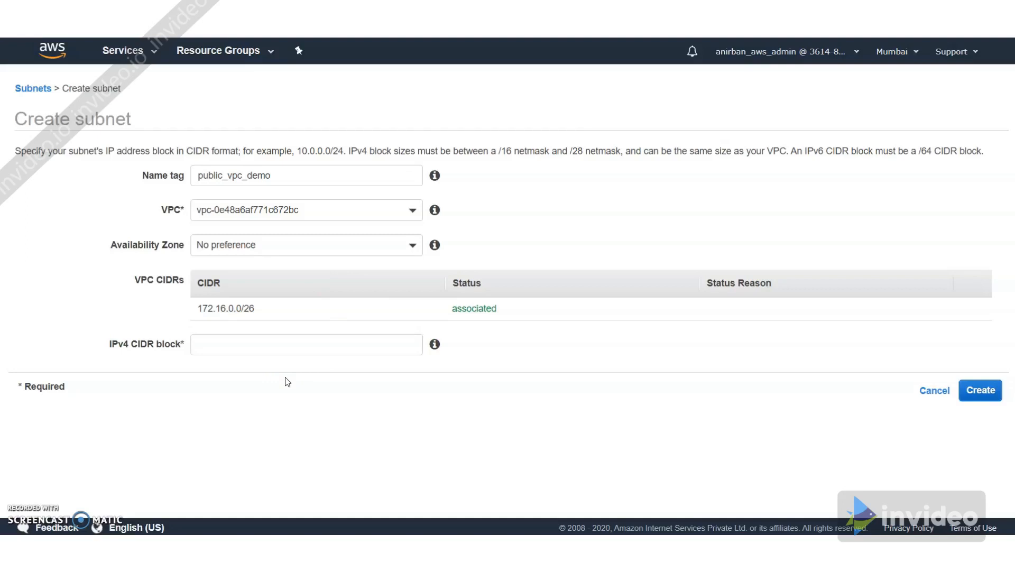
left_click(278, 354)
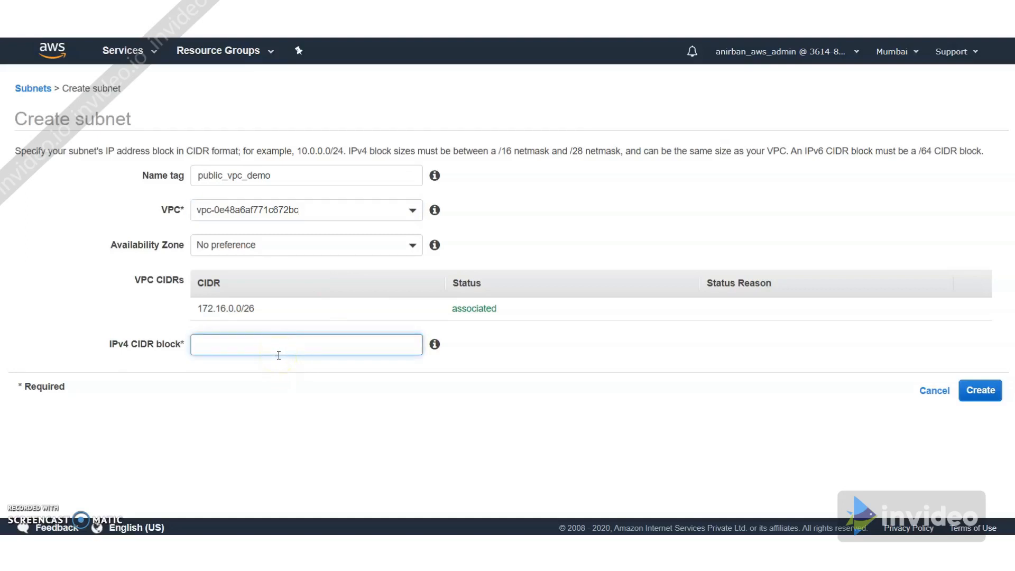
type("172.16.0.0/27")
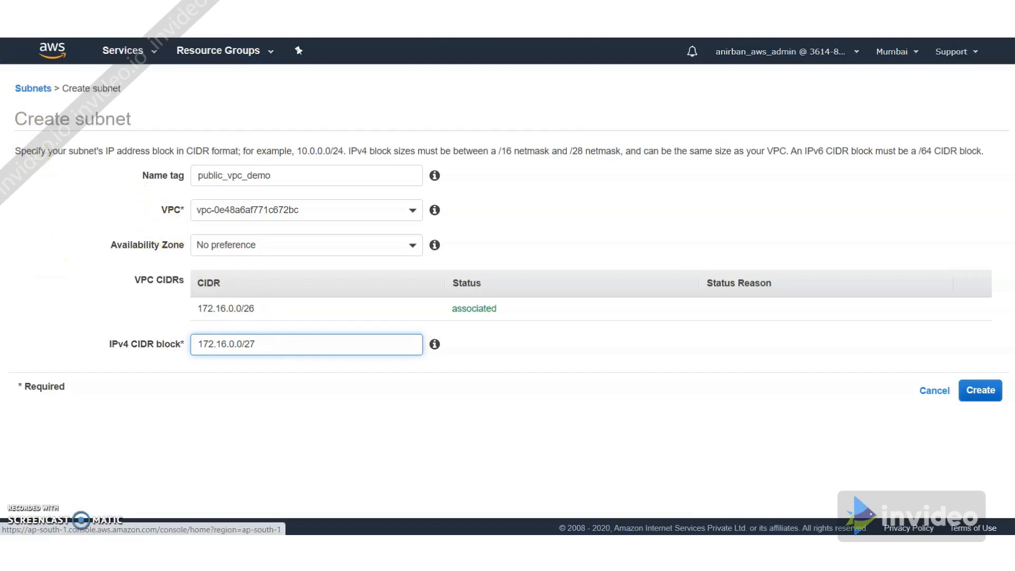
left_click(241, 313)
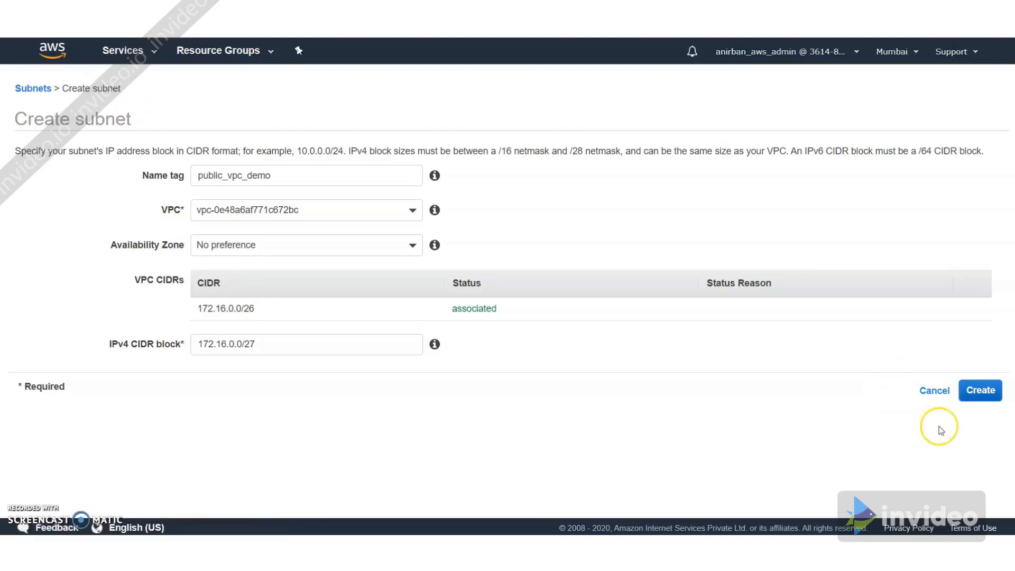
left_click(978, 401)
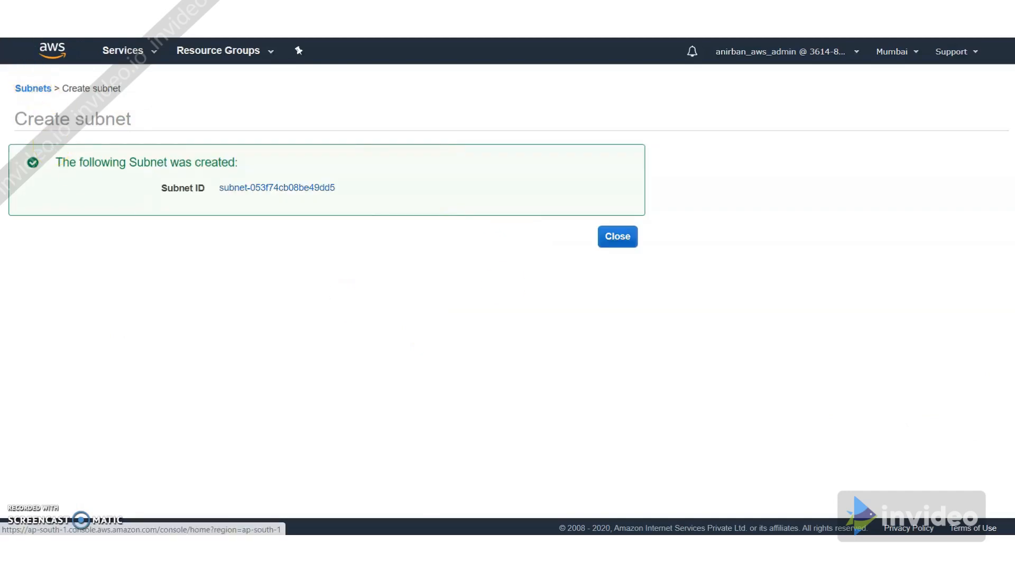
left_click(616, 236)
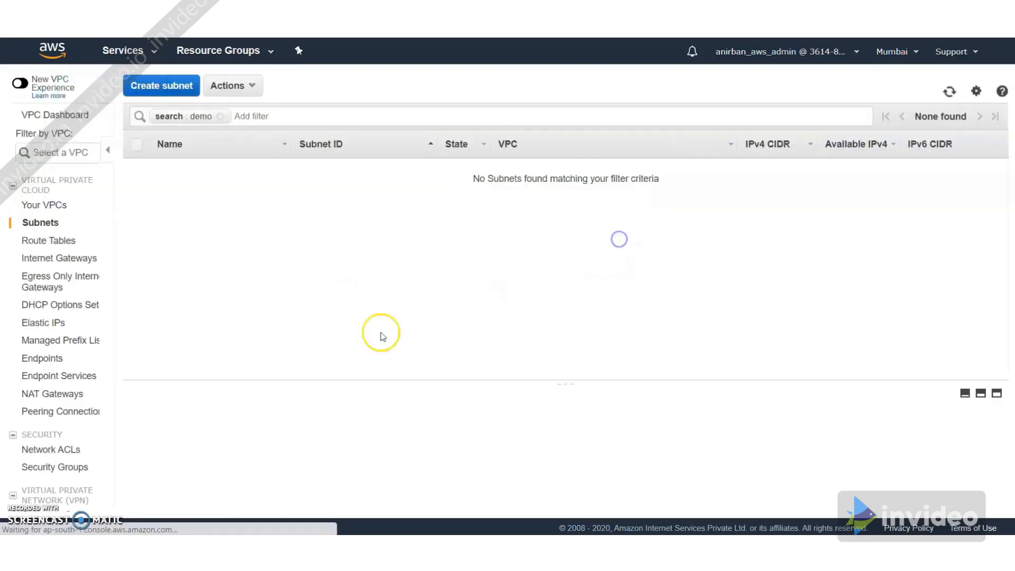
Create a subnet named private_vpc_demo in the vpc_aws_demo VPC with the IPv4 CIDR block 172.16.0.32/27.
left_click(197, 87)
left_click(233, 175)
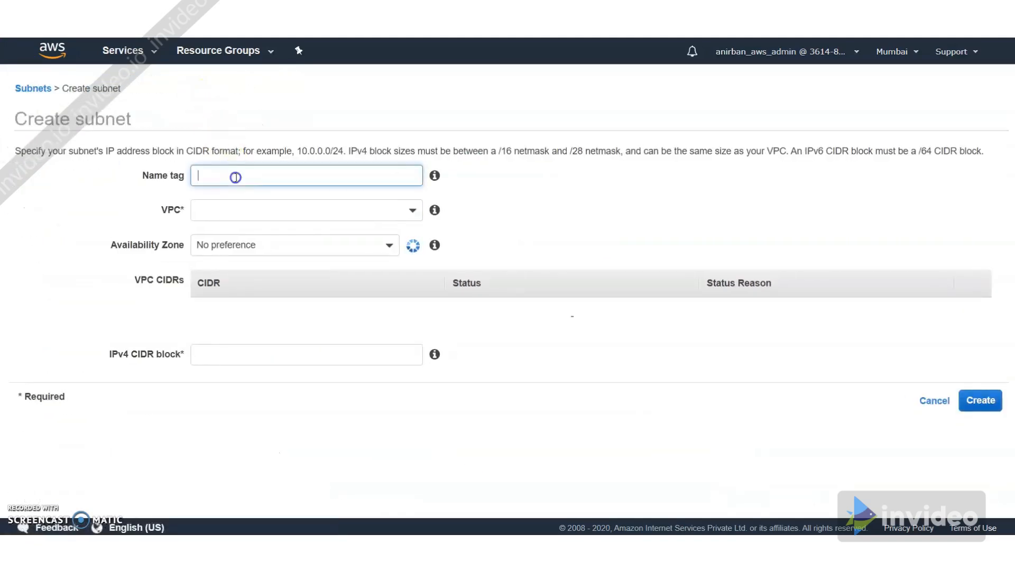
type("private_vpc_demo")
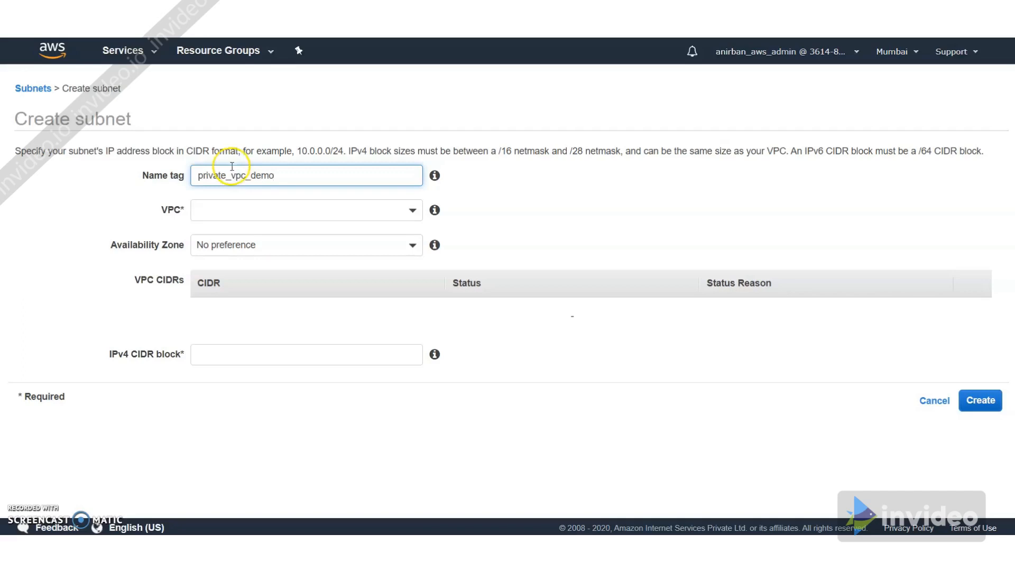
left_click(251, 211)
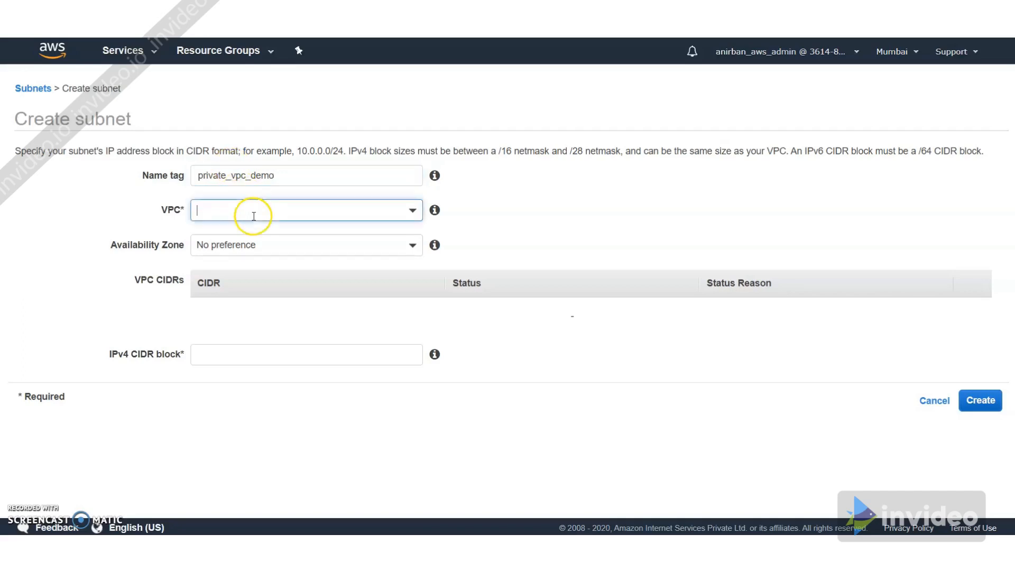
left_click(298, 269)
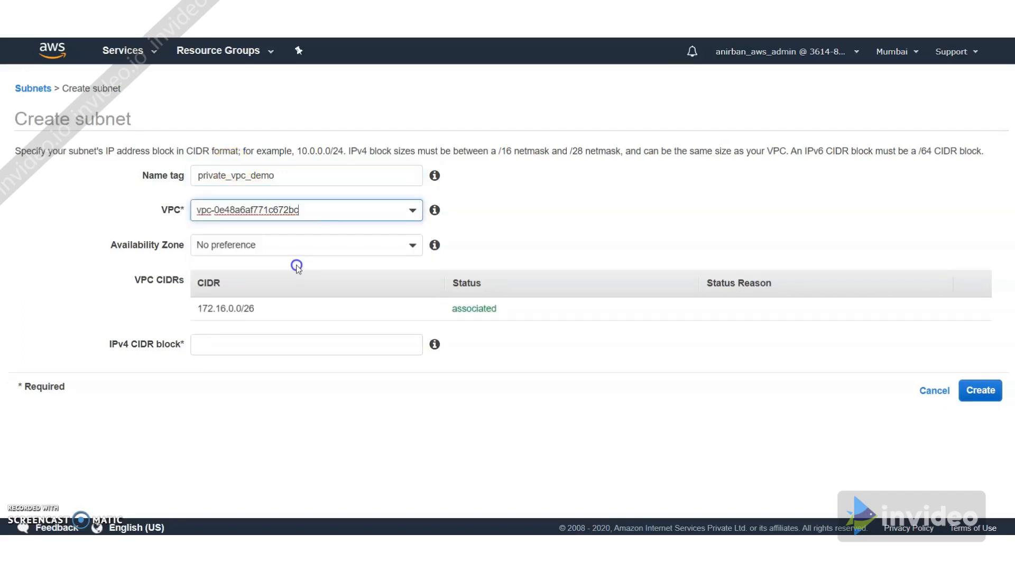
left_click(209, 348)
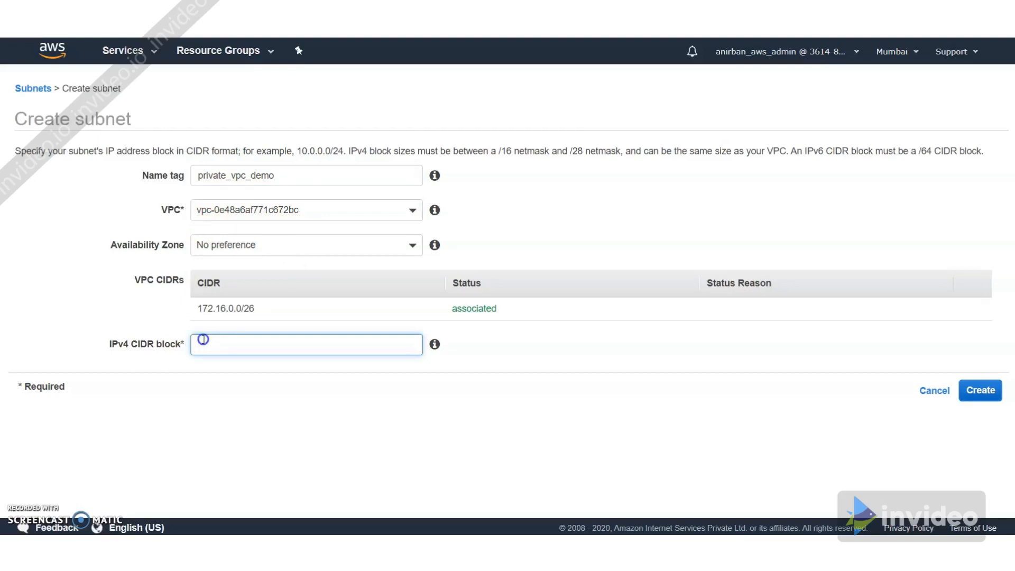
type("172.16.0.32")
type("/27")
left_click(978, 390)
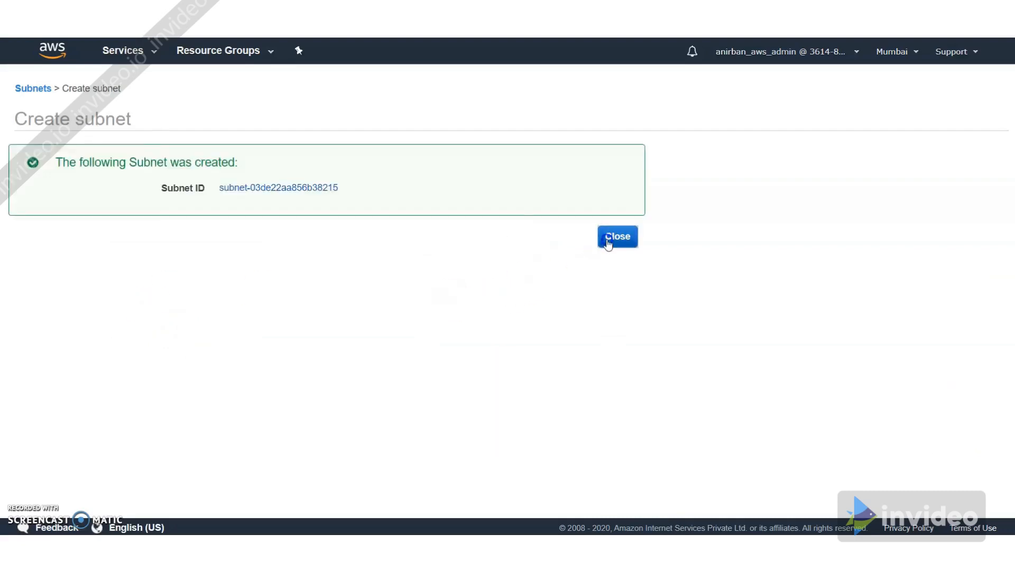
left_click(608, 238)
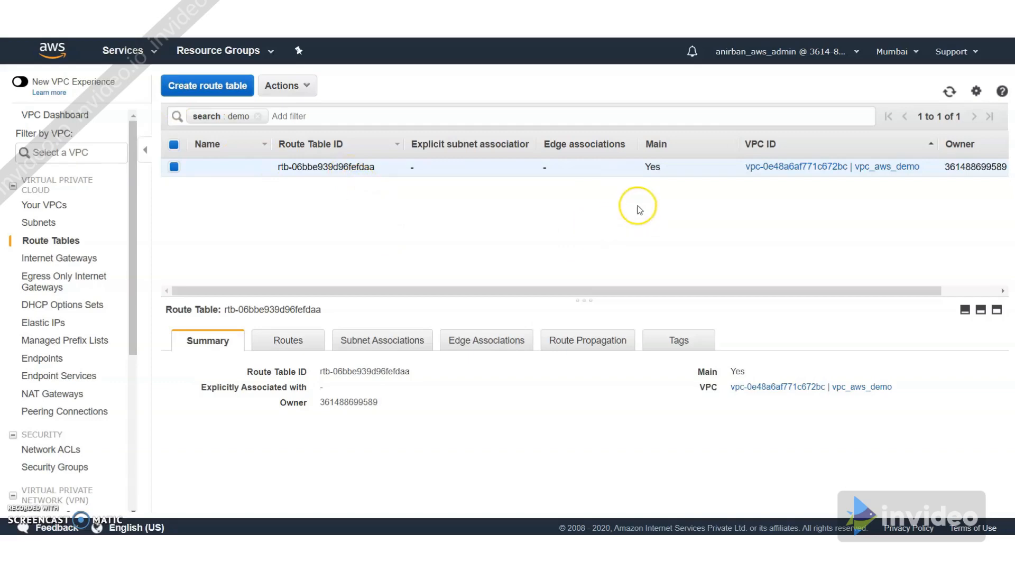
Create a route table with the name tag public-rt-demo-vpc in the vpc_aws_demo VPC.
left_click(207, 86)
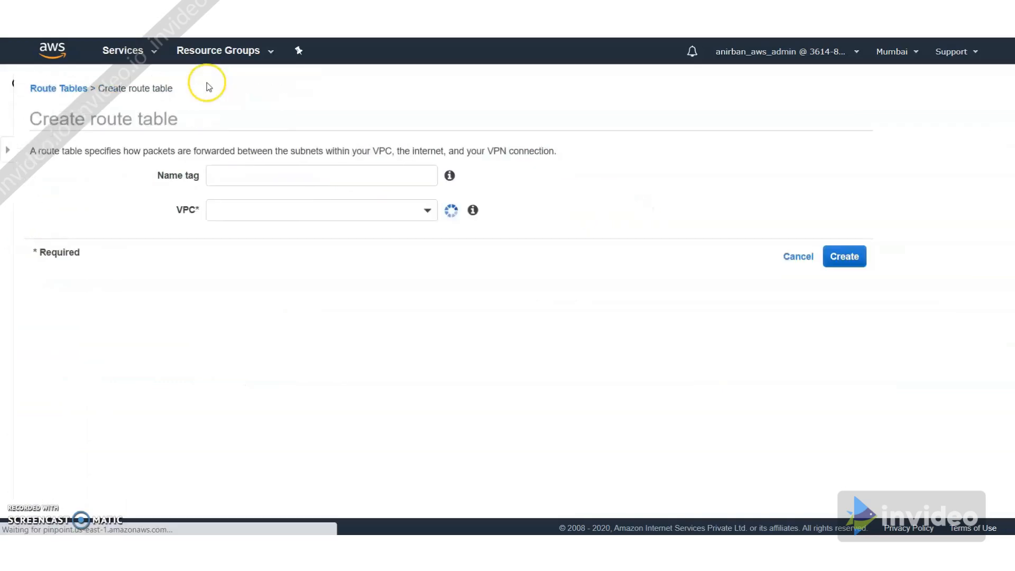
left_click(247, 175)
type("pu")
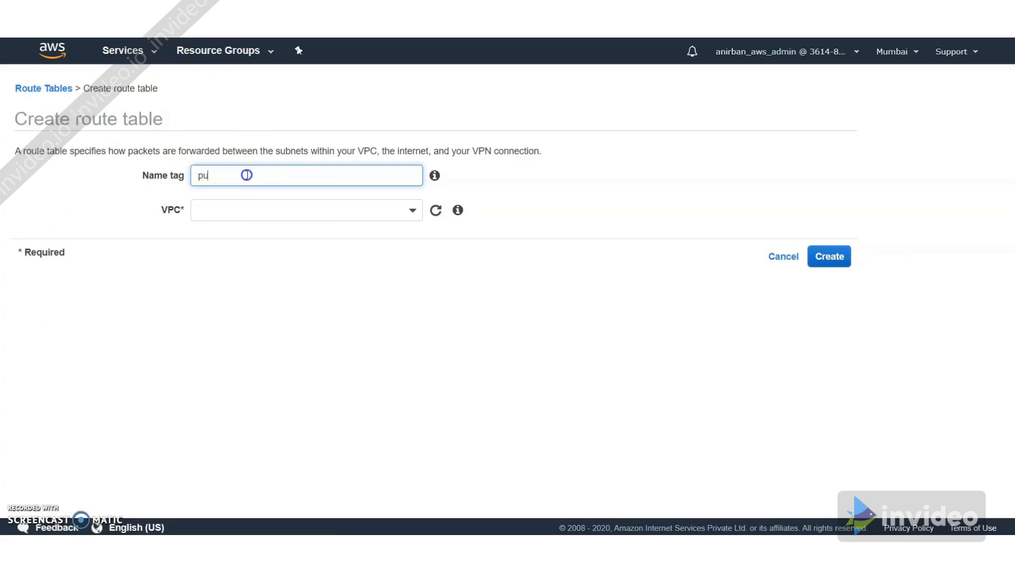
type("blic-rt-demo-vpc")
left_click(240, 211)
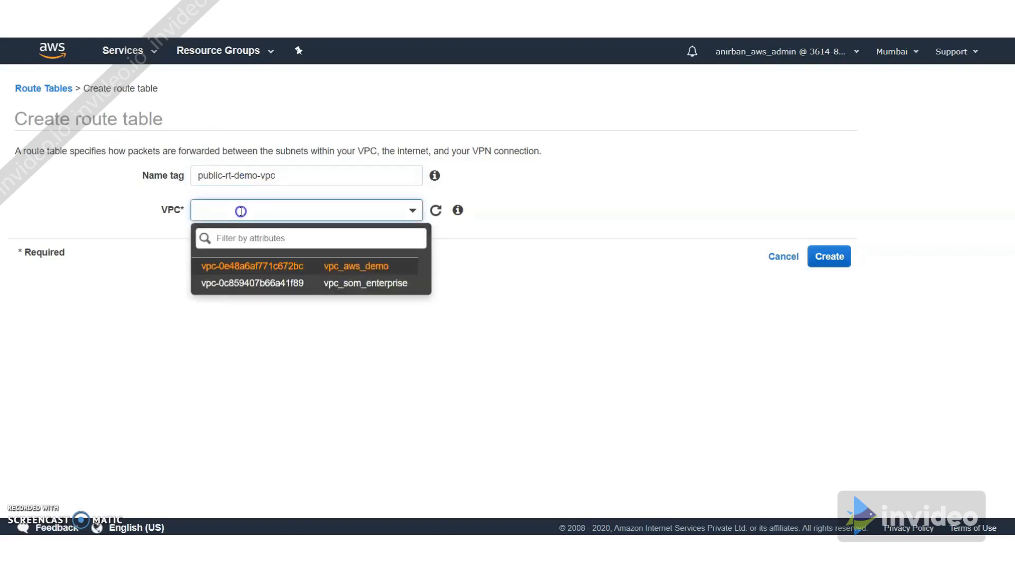
left_click(360, 266)
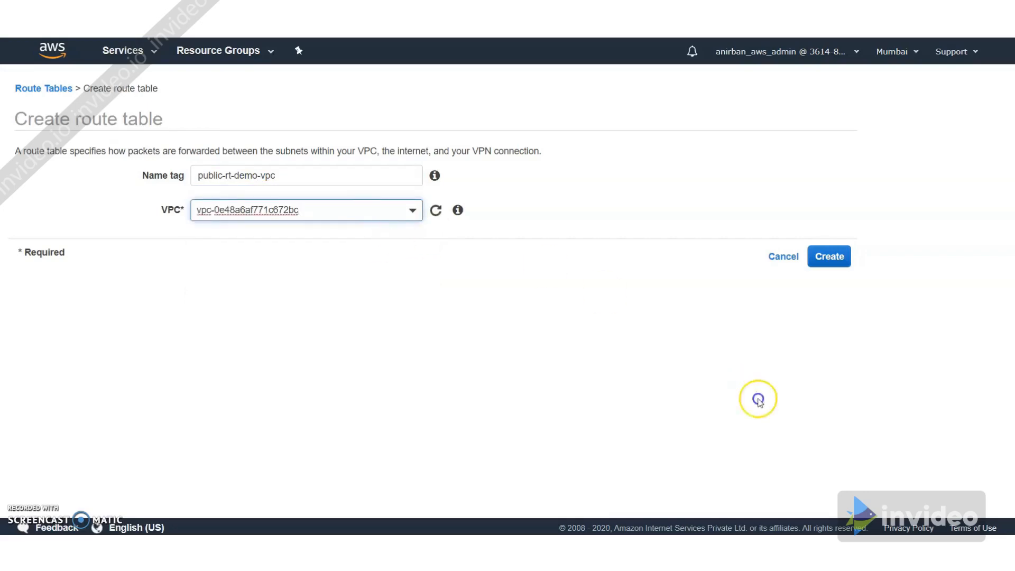
left_click(832, 258)
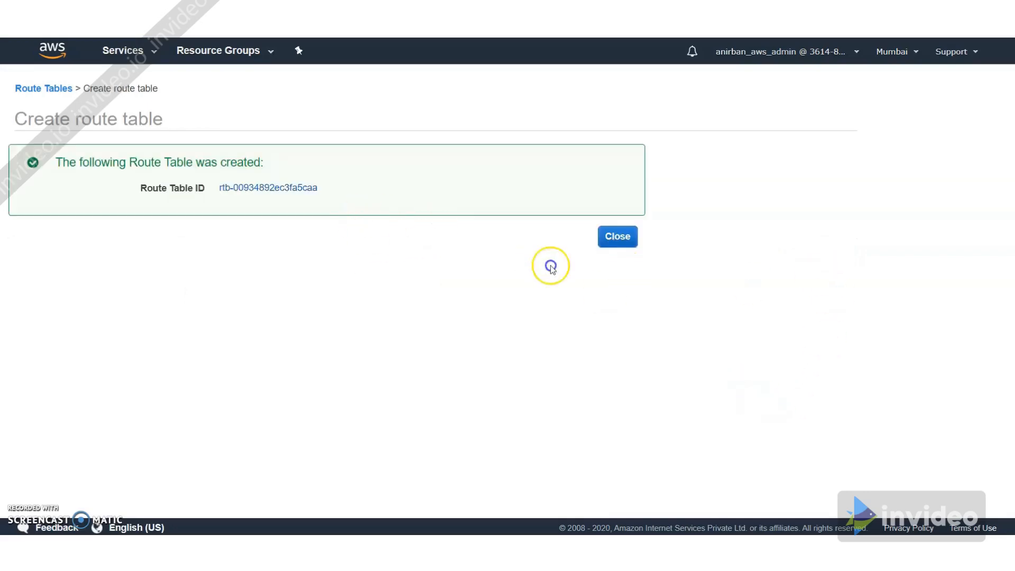
left_click(624, 239)
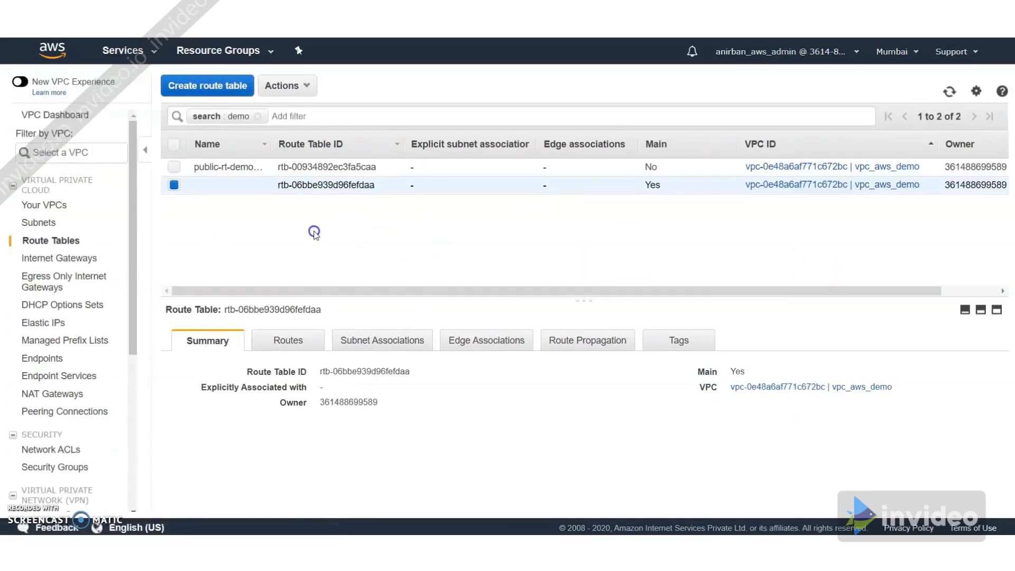
Create a second route table with the name tag private-rt-demo-vpc in the vpc_aws_demo VPC.
left_click(236, 87)
left_click(241, 174)
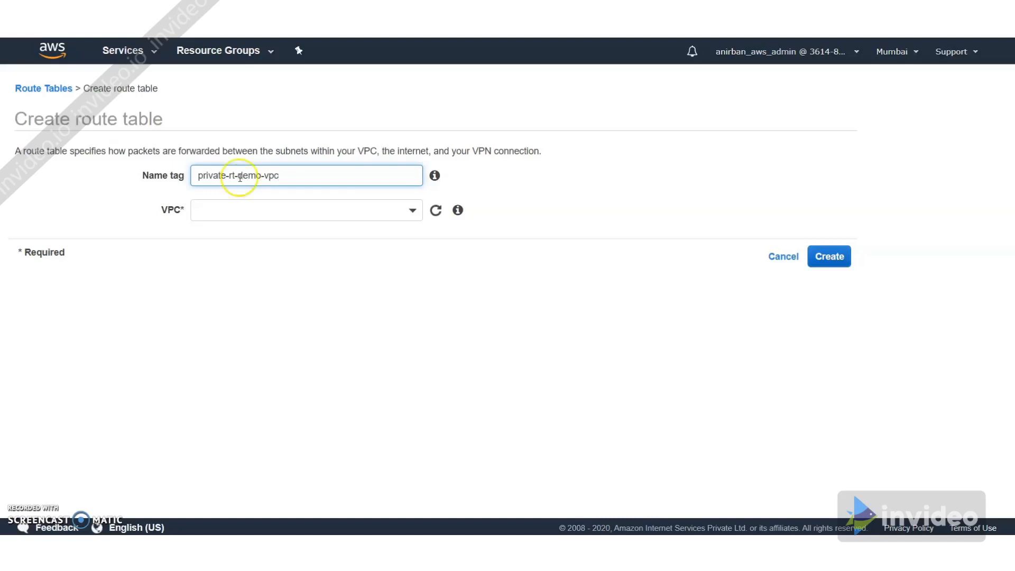
left_click(238, 209)
left_click(270, 265)
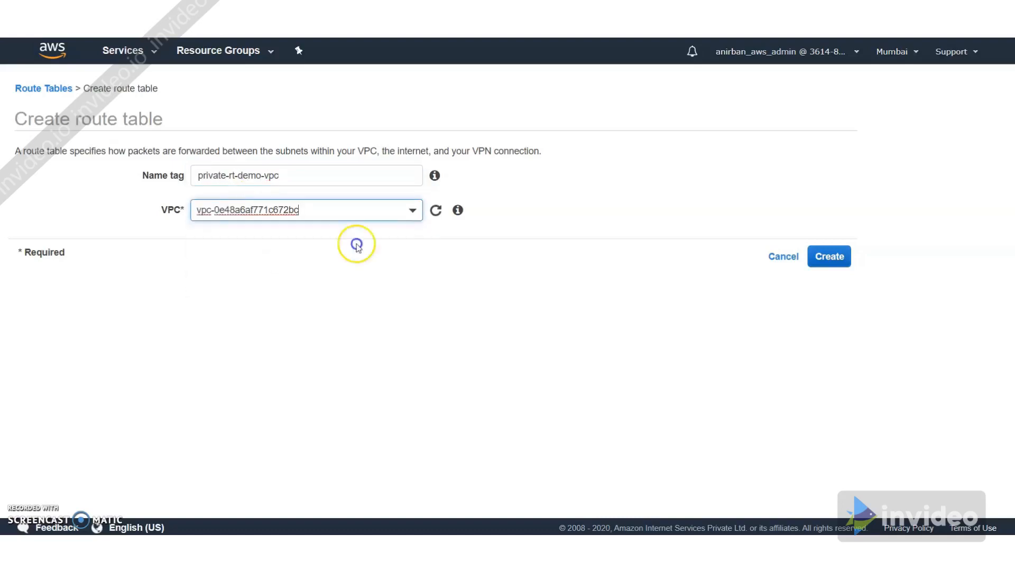
left_click(829, 256)
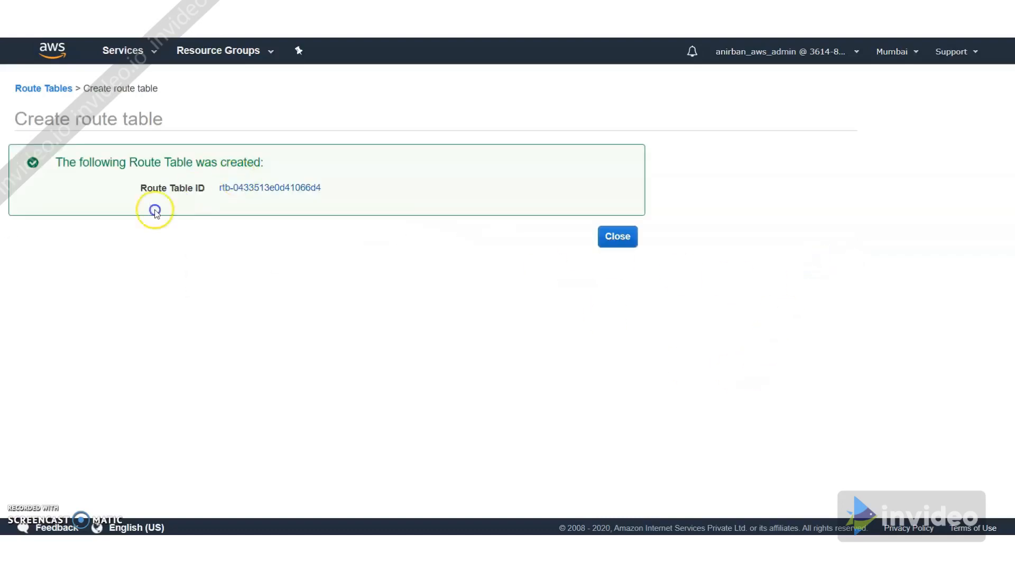
left_click(619, 242)
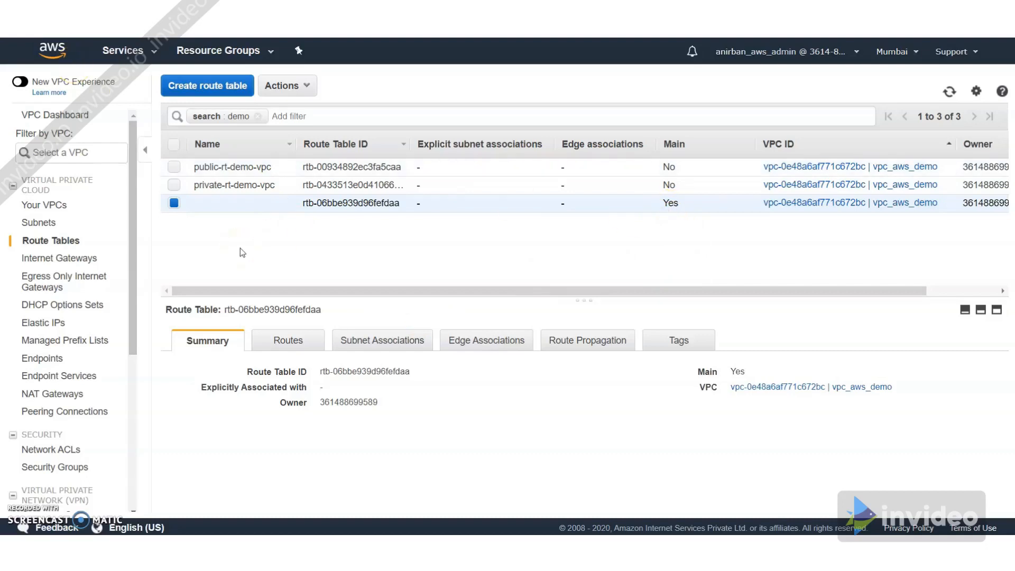
Associate the public subnet 172.16.0.0/27 with the public-rt-demo-vpc route table and save the association.
left_click(174, 168)
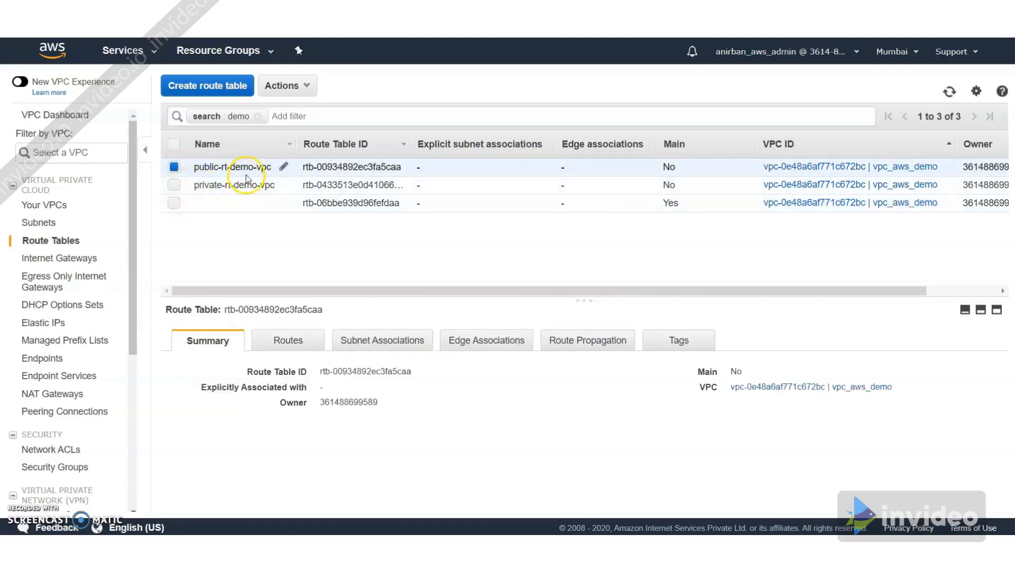
left_click(370, 346)
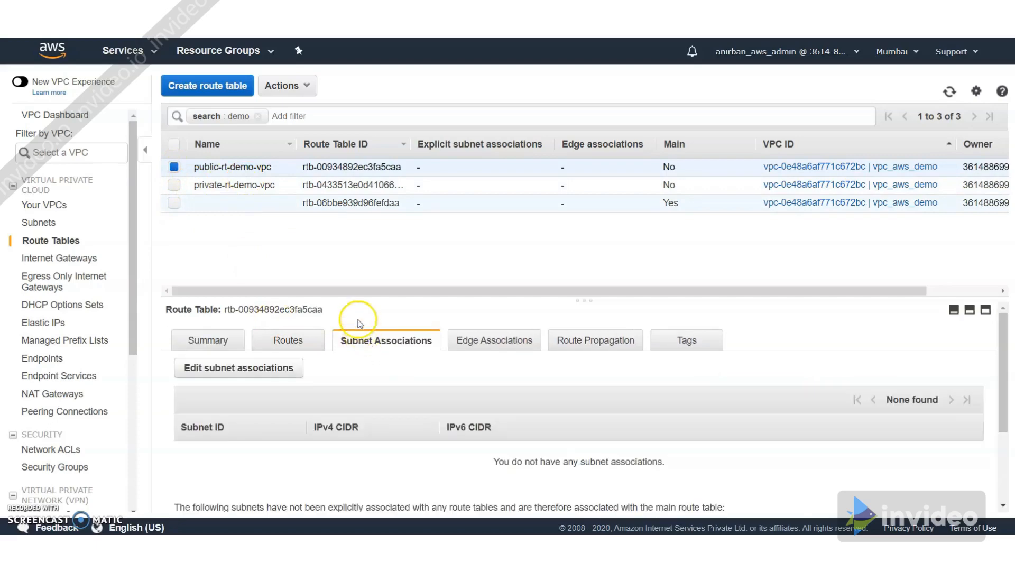
scroll(344, 324, "down", 2)
scroll(344, 324, "up", 2)
left_click(251, 371)
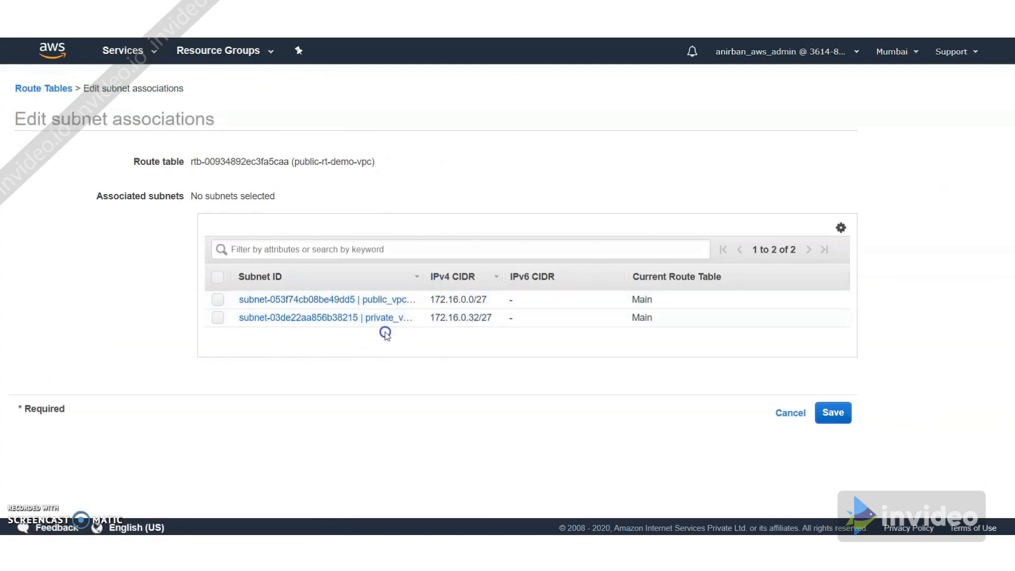
left_click(217, 302)
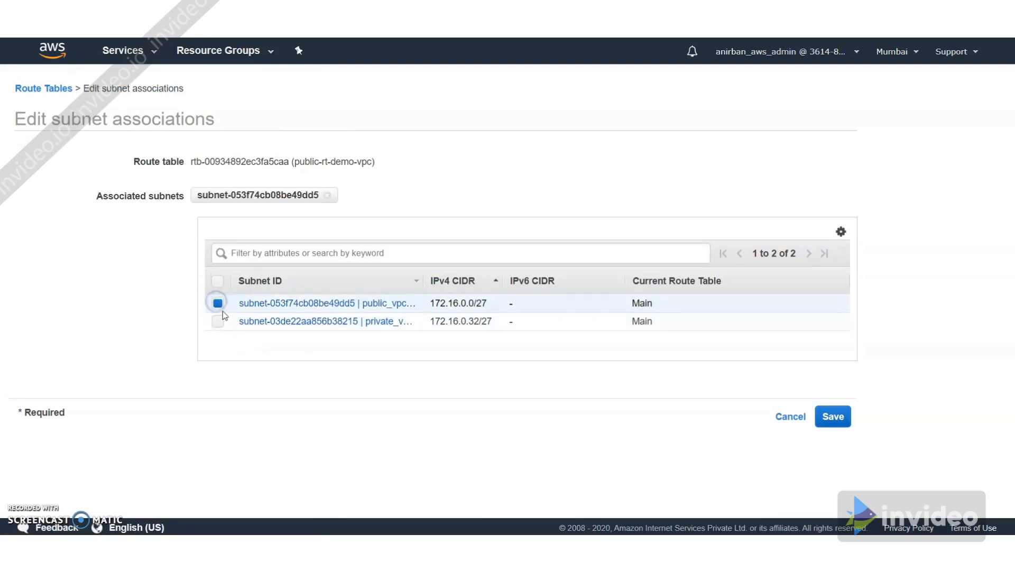
left_click(832, 418)
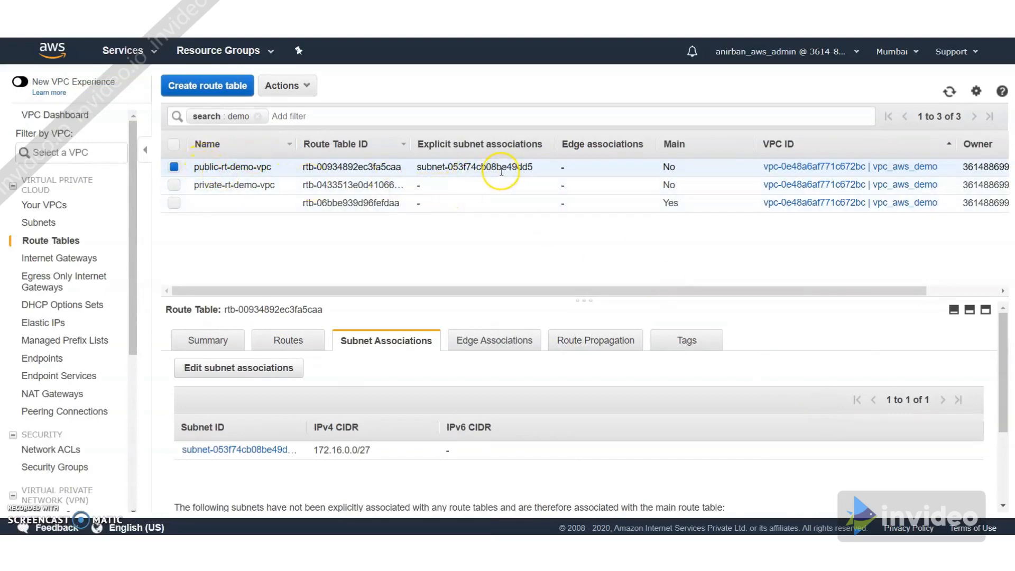
Associate the private subnet 172.16.0.32/27 with the private-rt-demo-vpc route table and save the association.
left_click(174, 185)
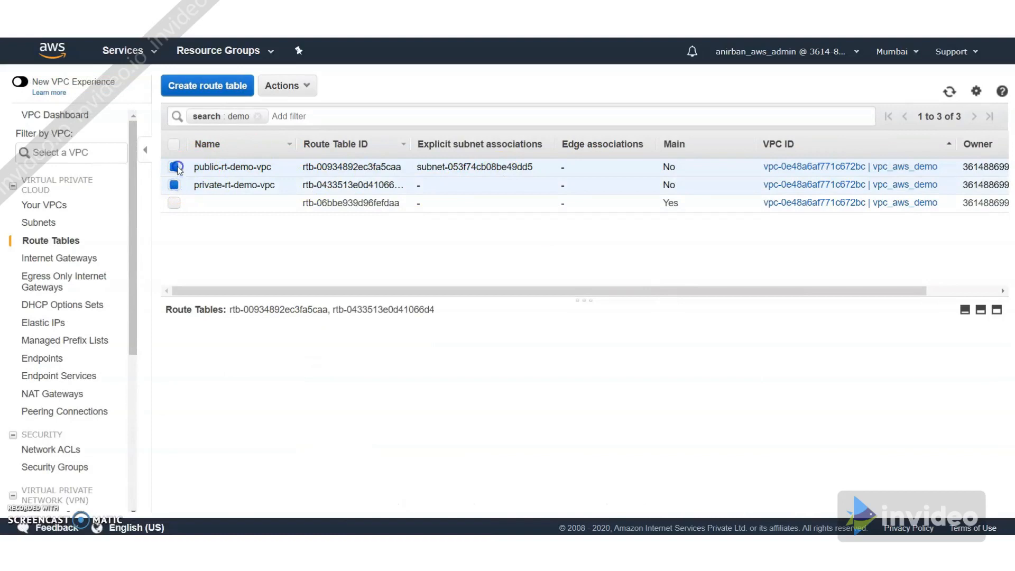
left_click(176, 167)
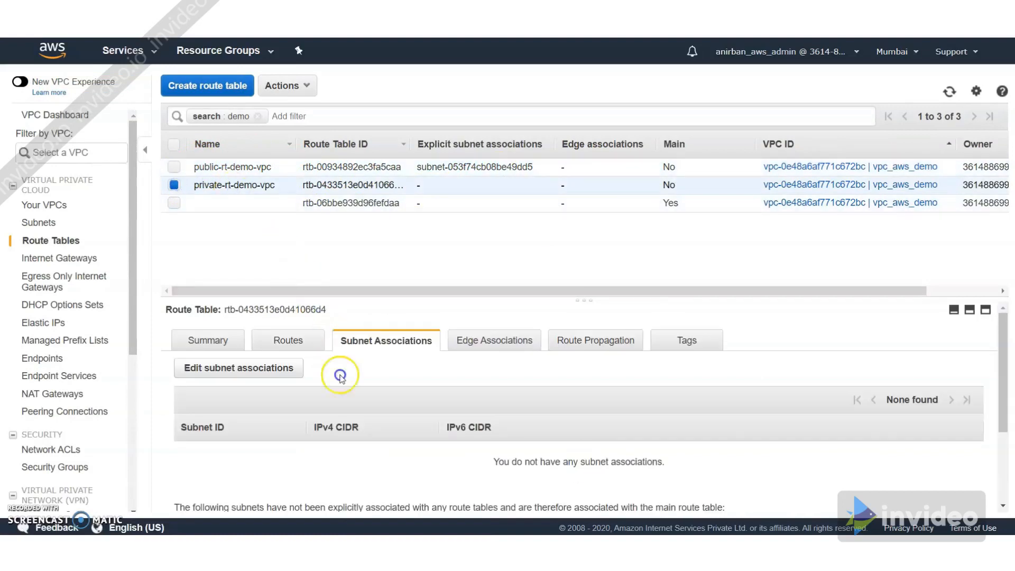
left_click(272, 367)
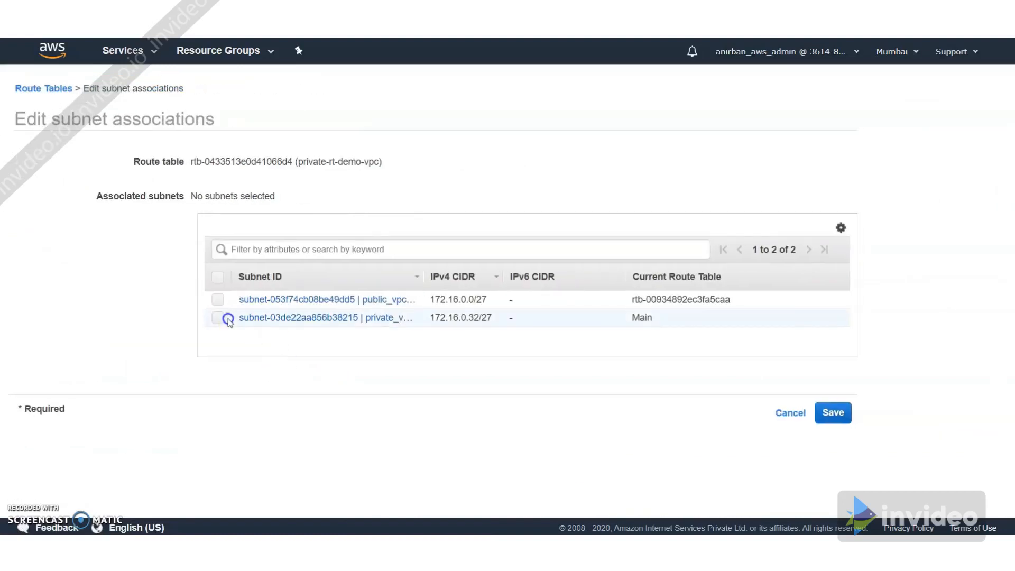
left_click(218, 319)
left_click(833, 416)
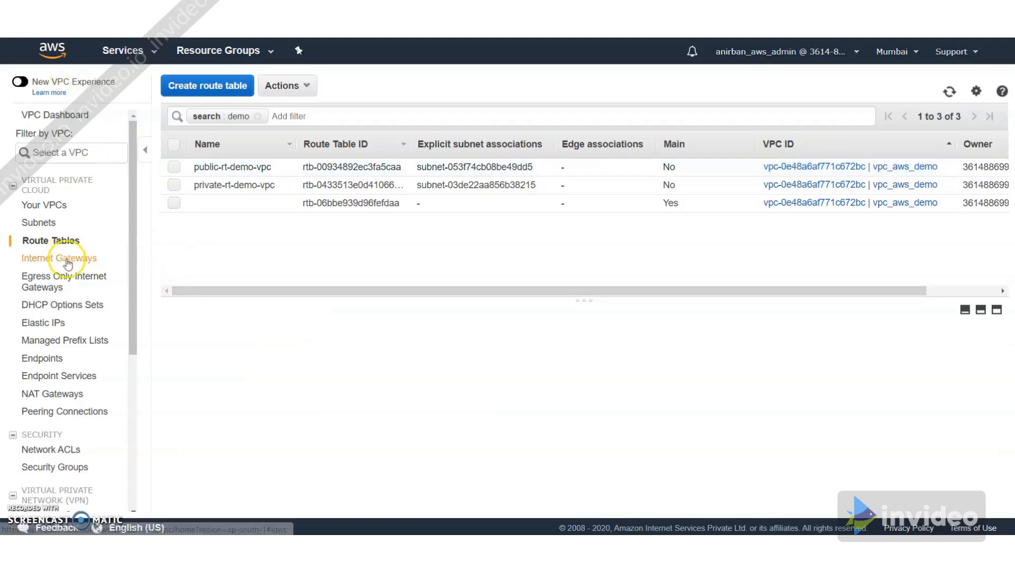
Create an internet gateway with the name tag igw-demo-vpc and return to the list of internet gateways.
left_click(66, 258)
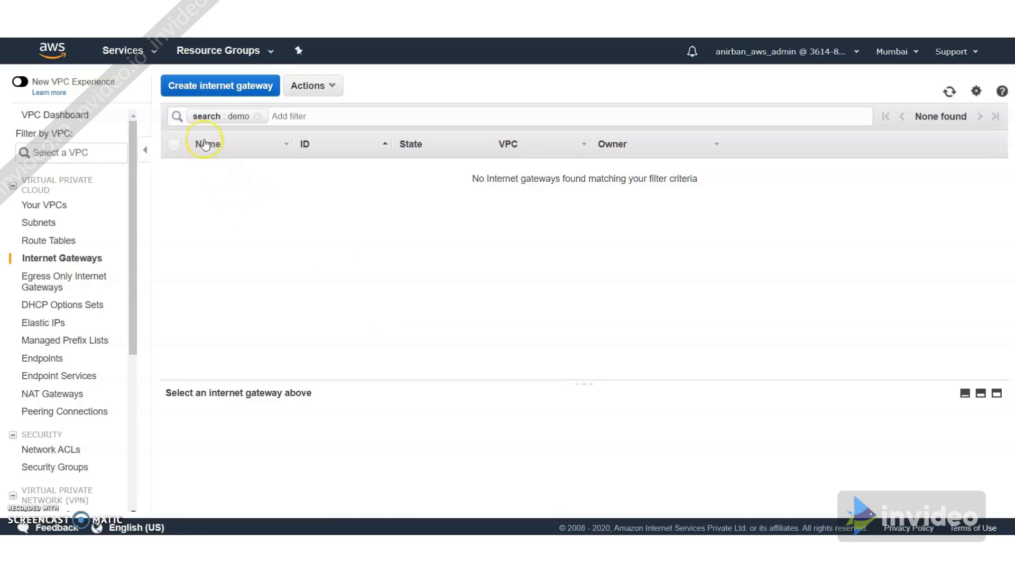
left_click(193, 90)
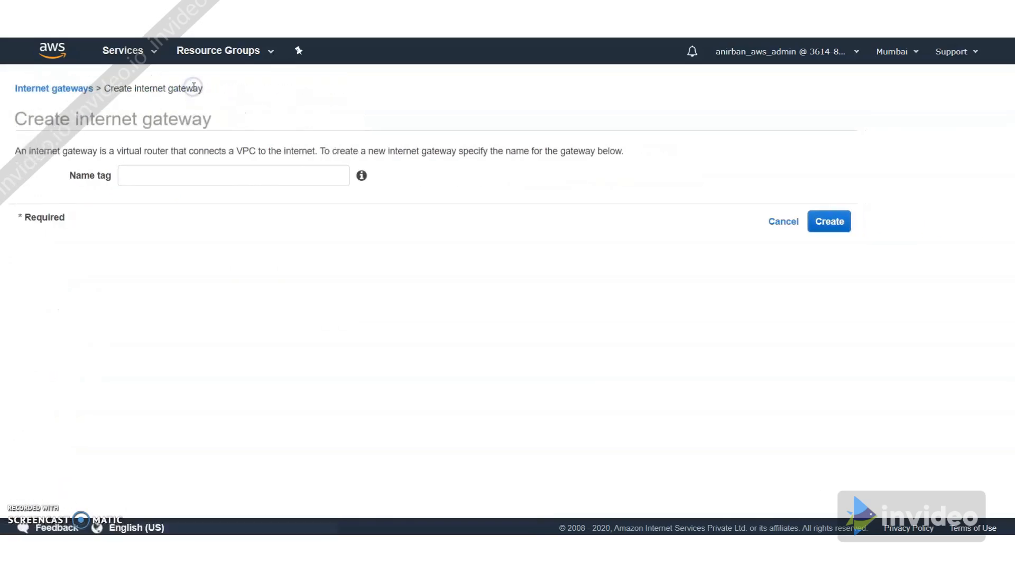
left_click(195, 176)
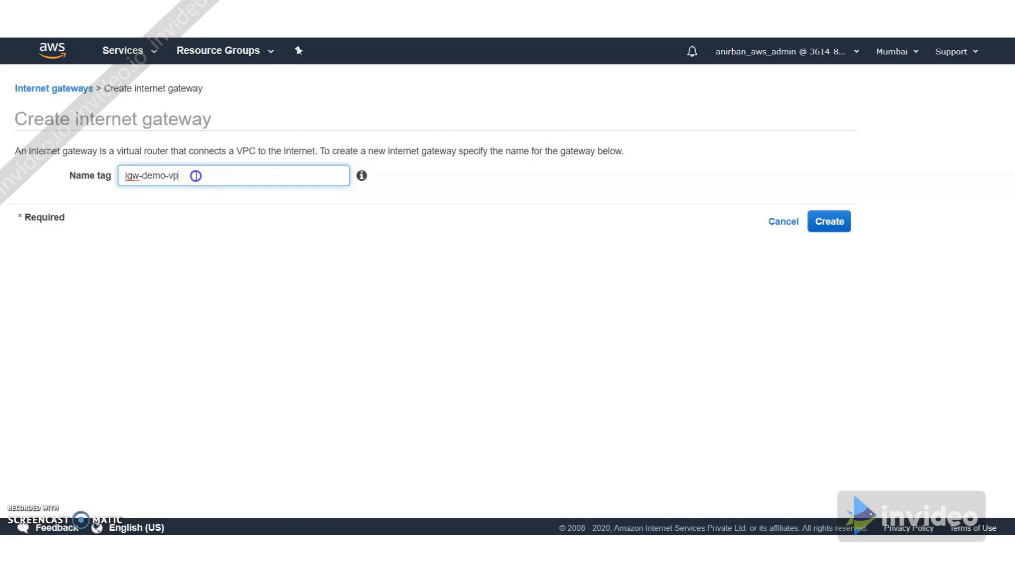
left_click(825, 226)
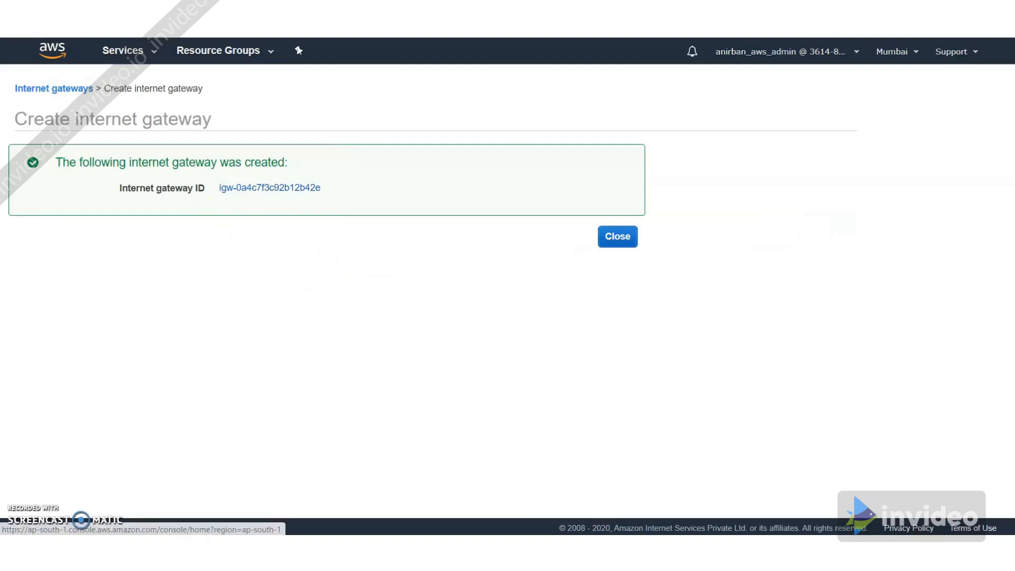
left_click(68, 88)
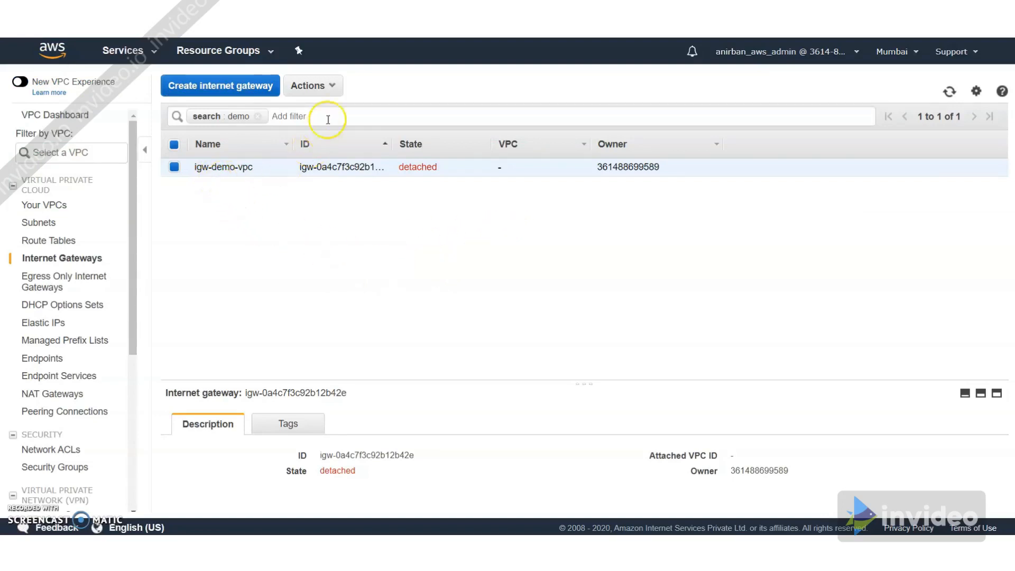
Attach the igw-demo-vpc internet gateway to the vpc_aws_demo VPC.
left_click(329, 85)
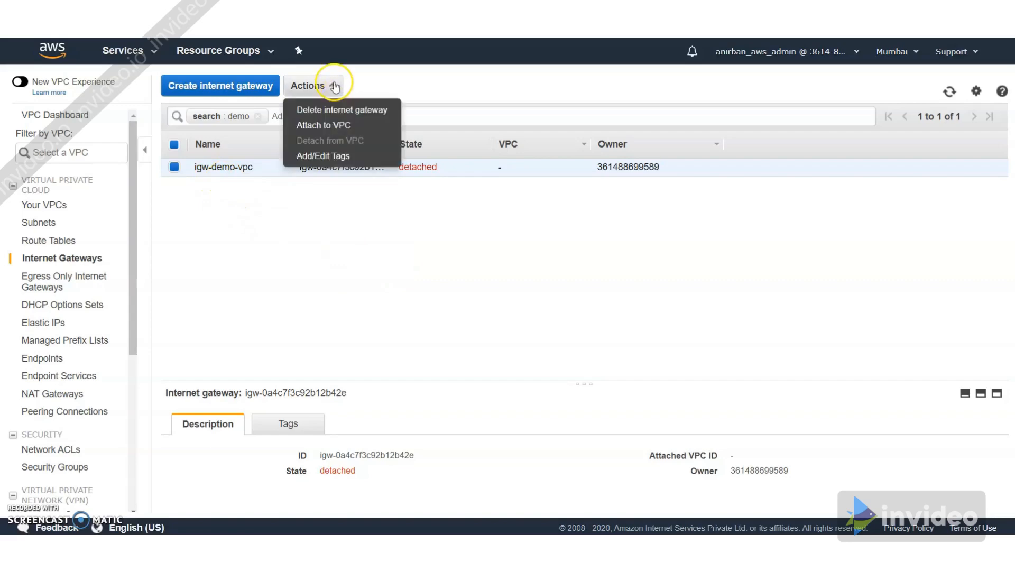
left_click(327, 126)
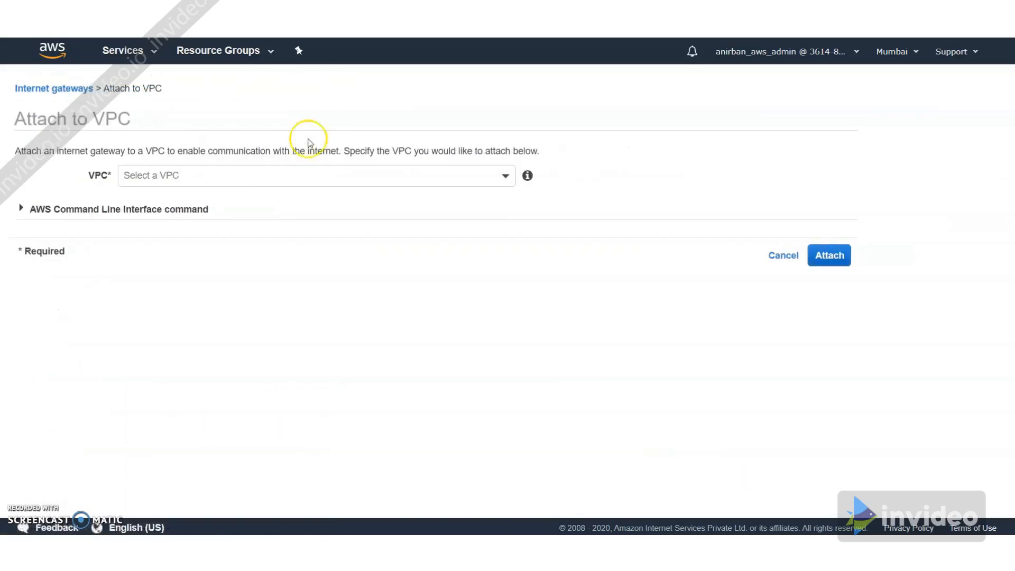
left_click(215, 175)
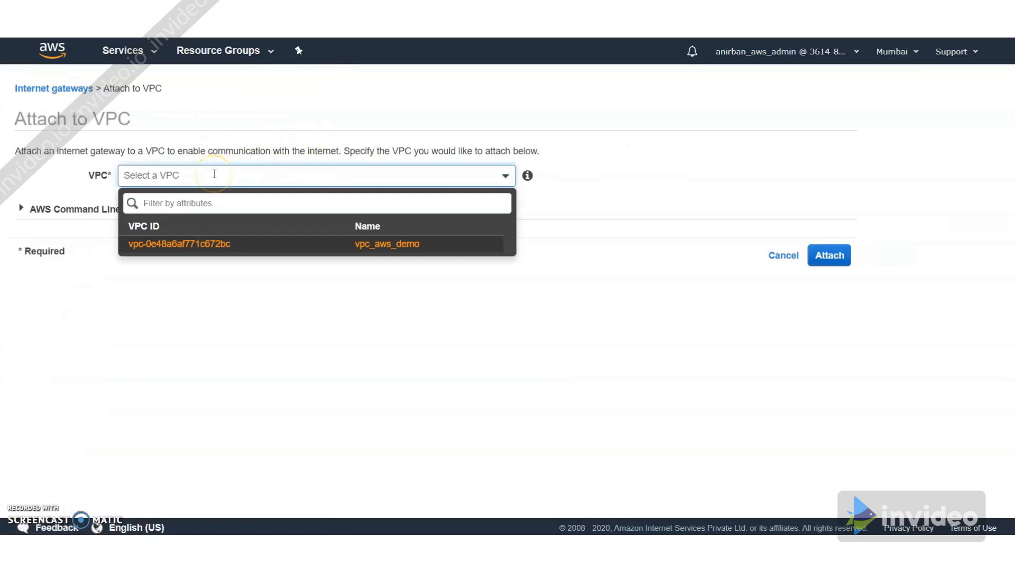
left_click(367, 246)
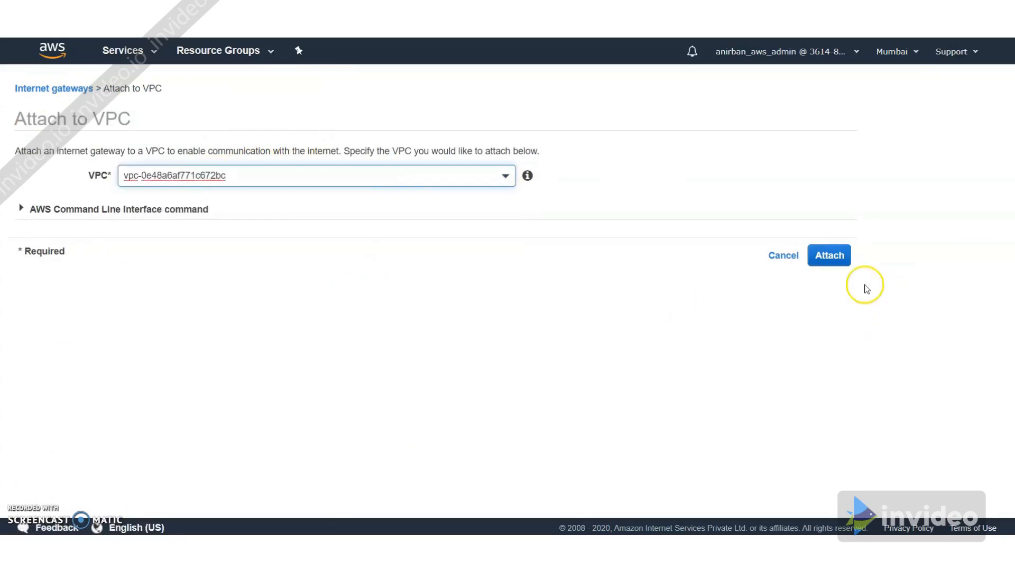
left_click(832, 257)
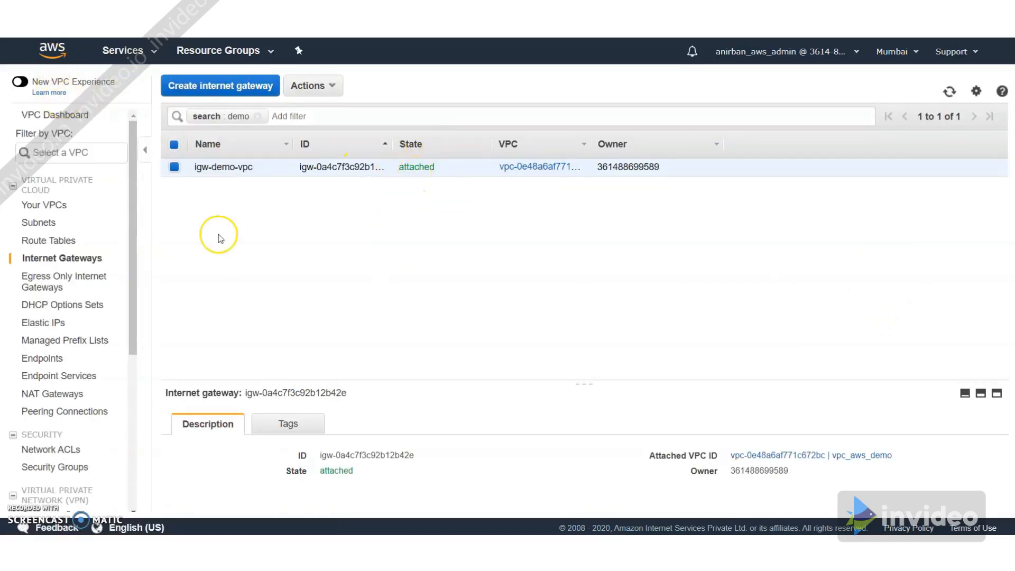
Add a 0.0.0.0/0 route targeting the igw-demo-vpc internet gateway to the public-rt-demo-vpc route table and save the routes.
left_click(62, 241)
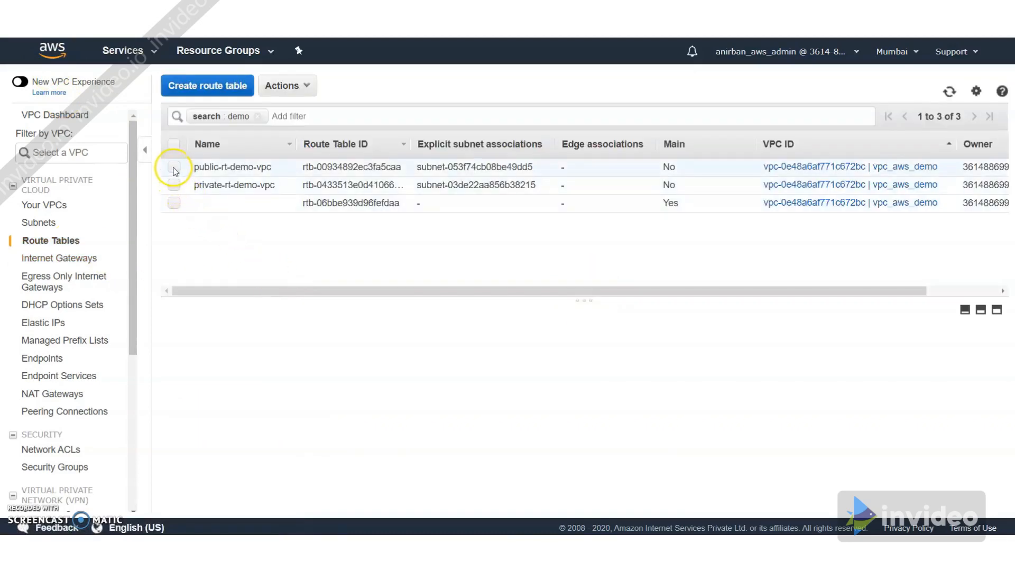
left_click(175, 168)
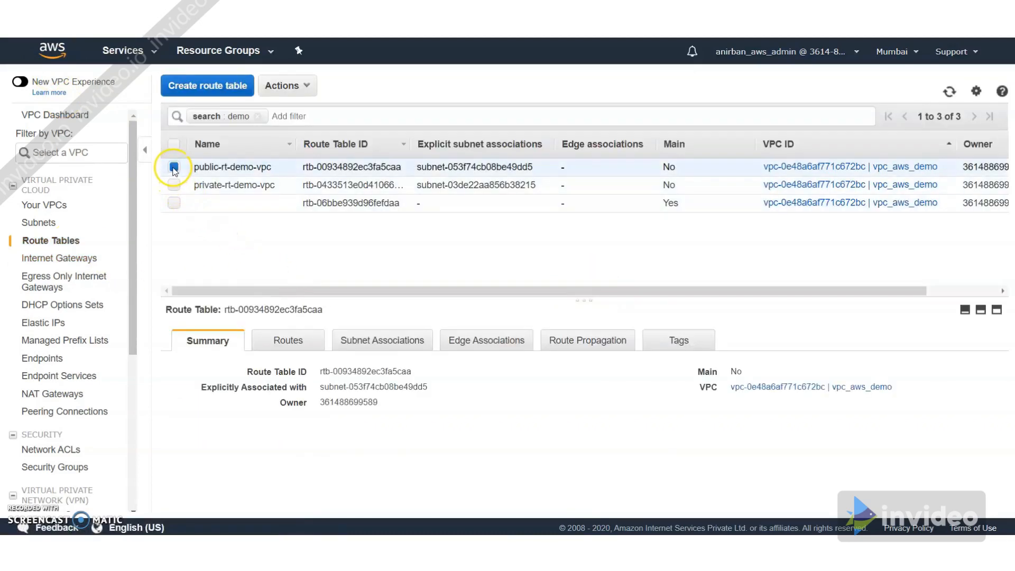
left_click(289, 341)
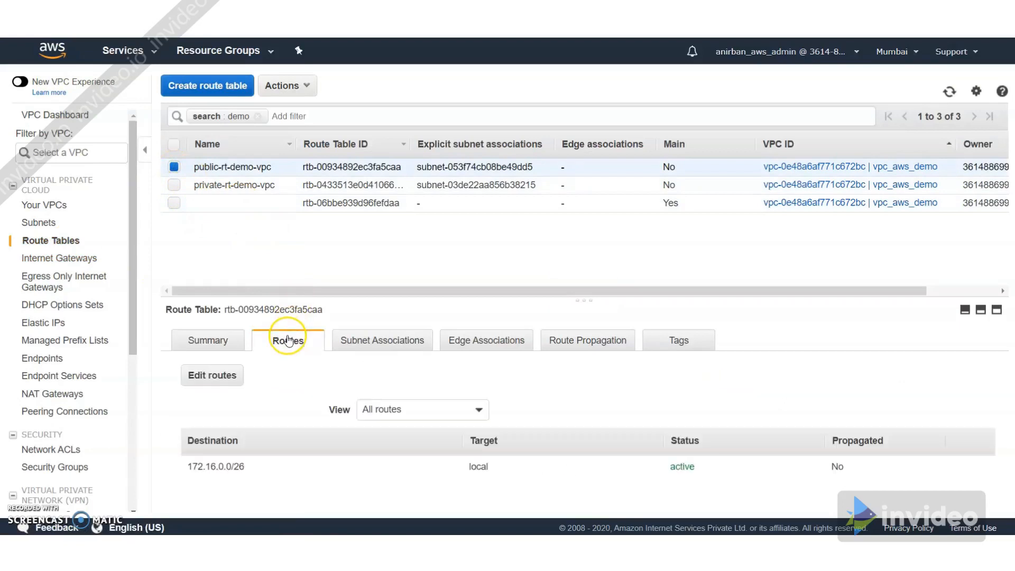
left_click(217, 375)
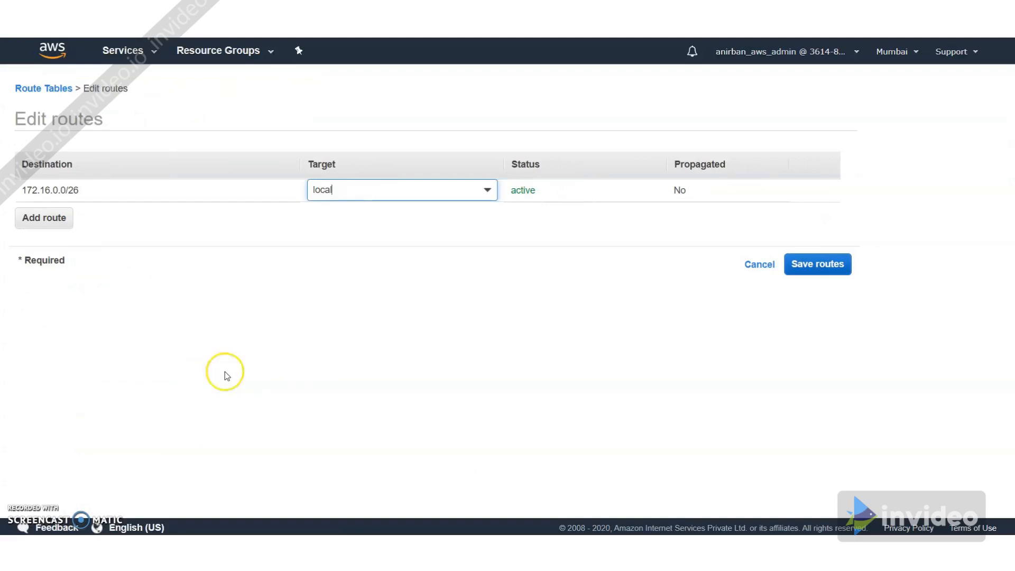
left_click(144, 295)
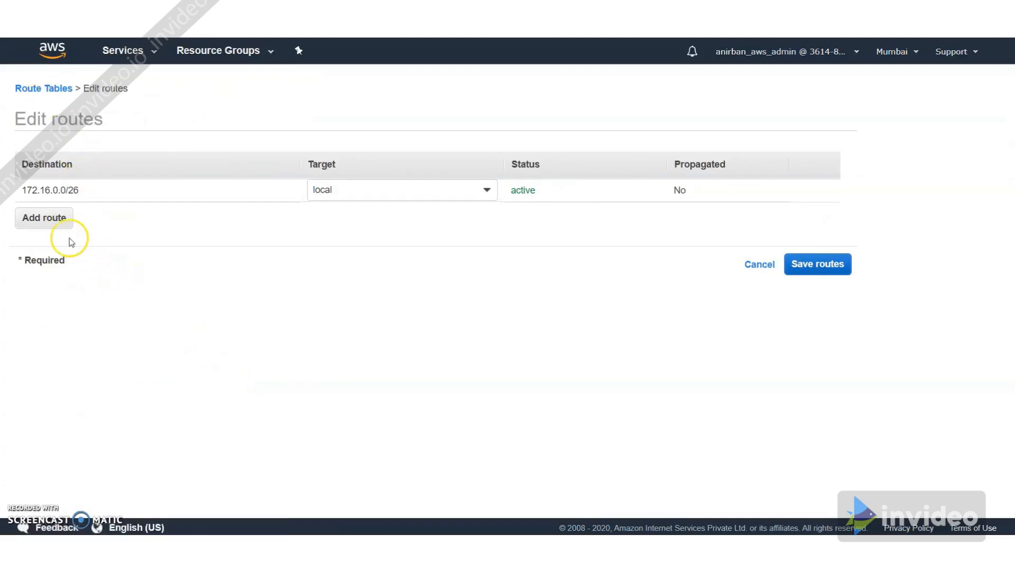
left_click(61, 222)
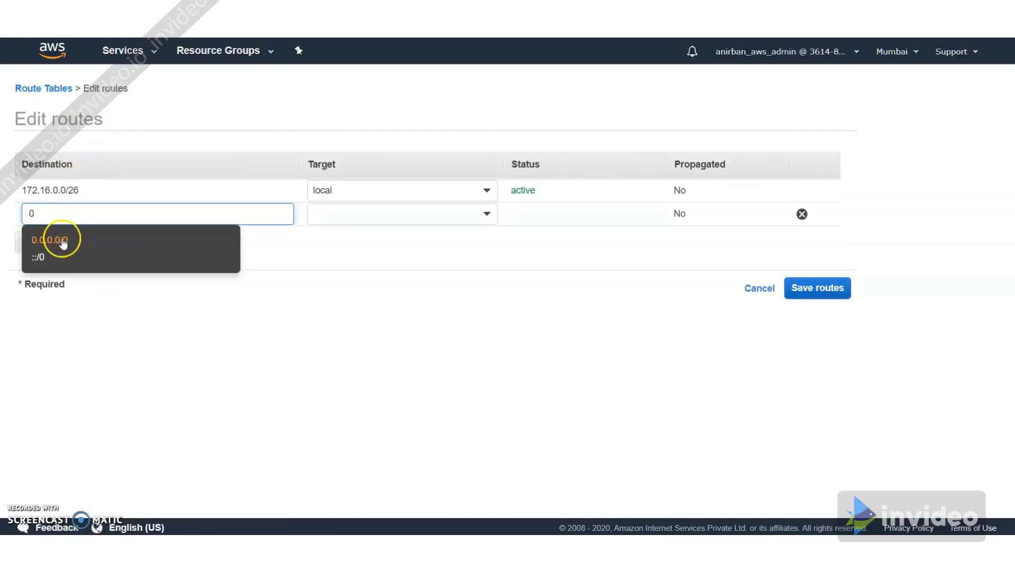
left_click(62, 240)
left_click(368, 213)
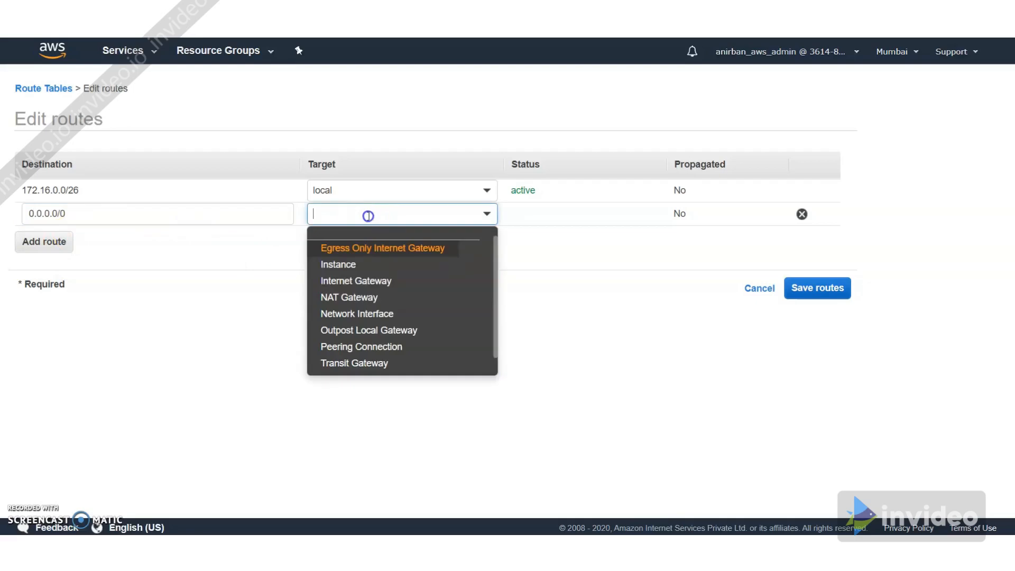
left_click(356, 281)
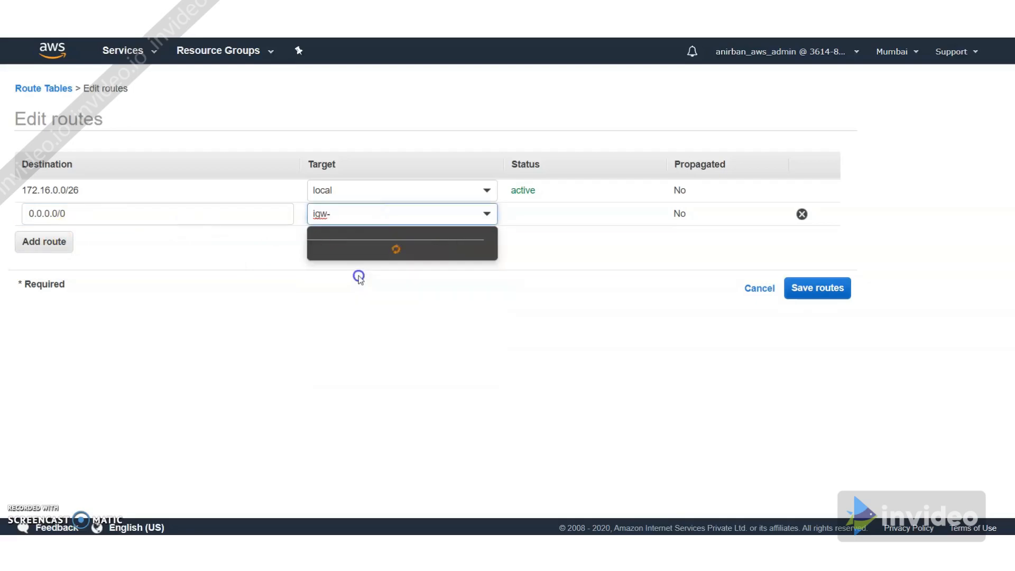
left_click(349, 247)
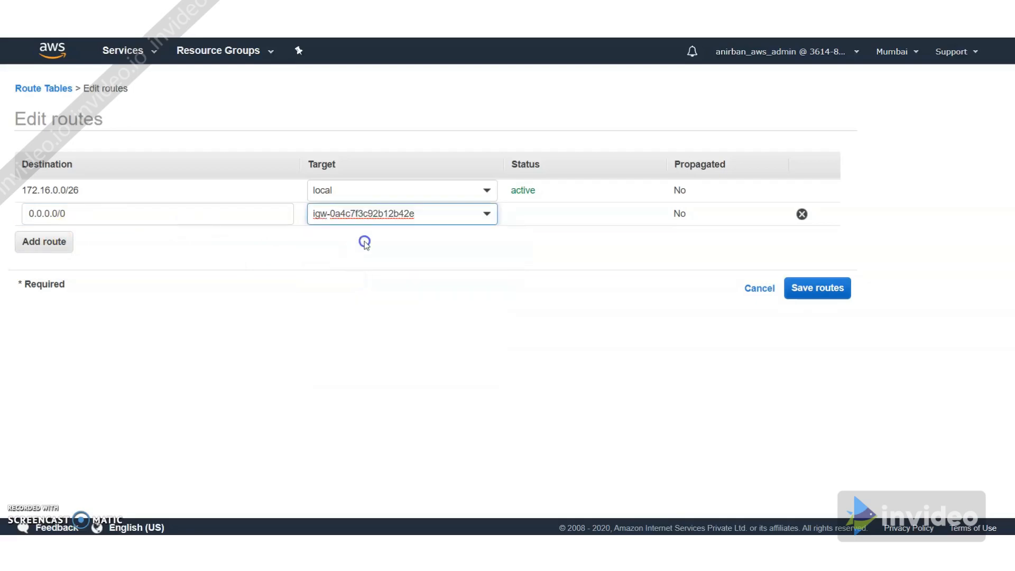
left_click(803, 292)
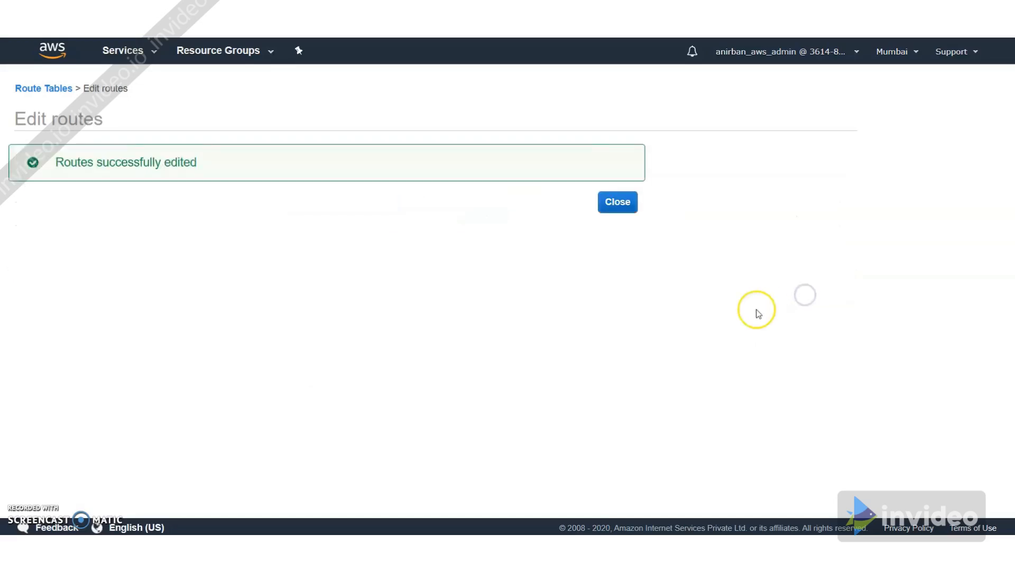
left_click(633, 213)
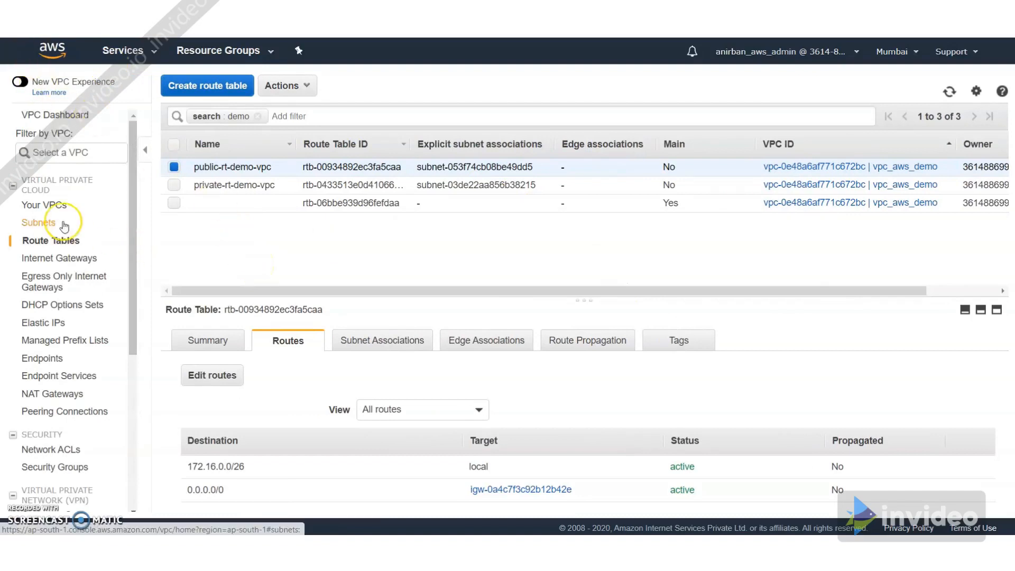
Review the demo VPC, its subnets, internet gateway and route tables, ending on the public-rt-demo-vpc route table.
left_click(56, 205)
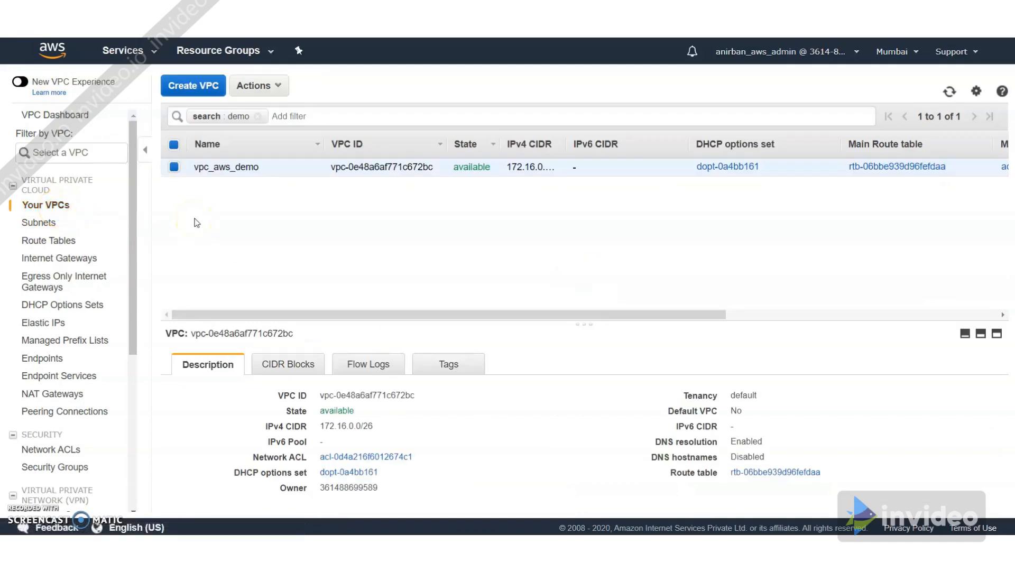
left_click(55, 226)
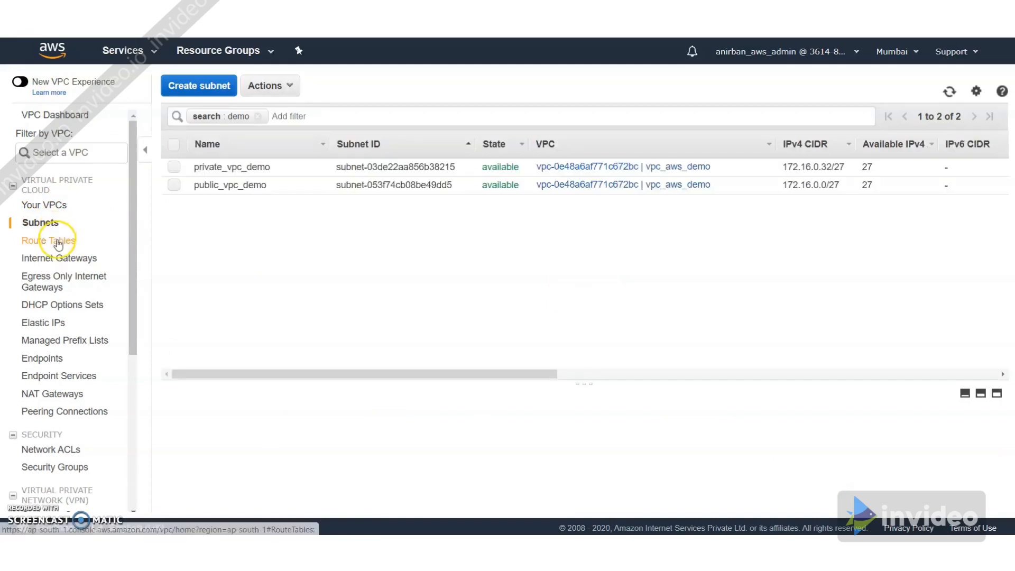
left_click(59, 241)
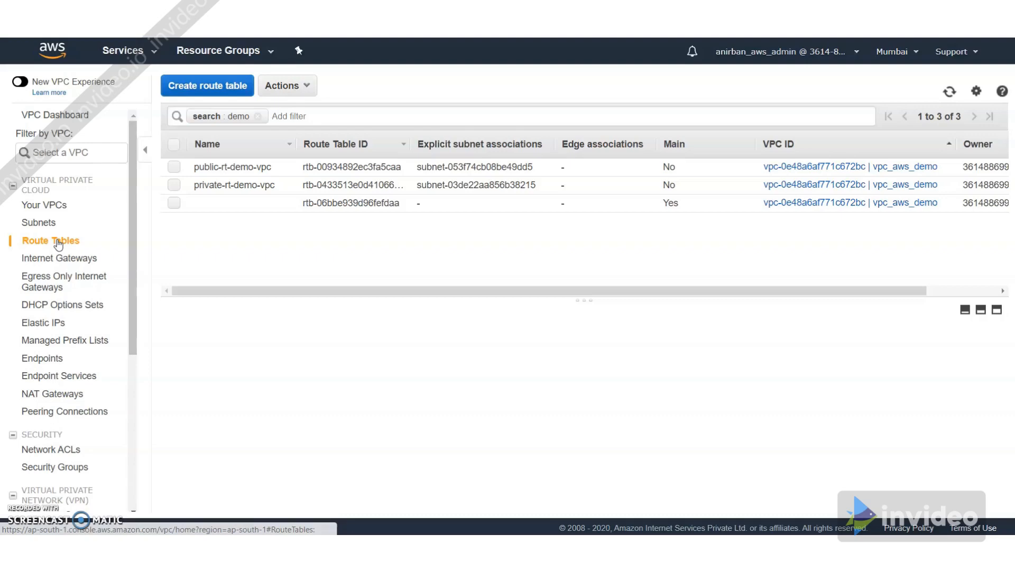
left_click(65, 258)
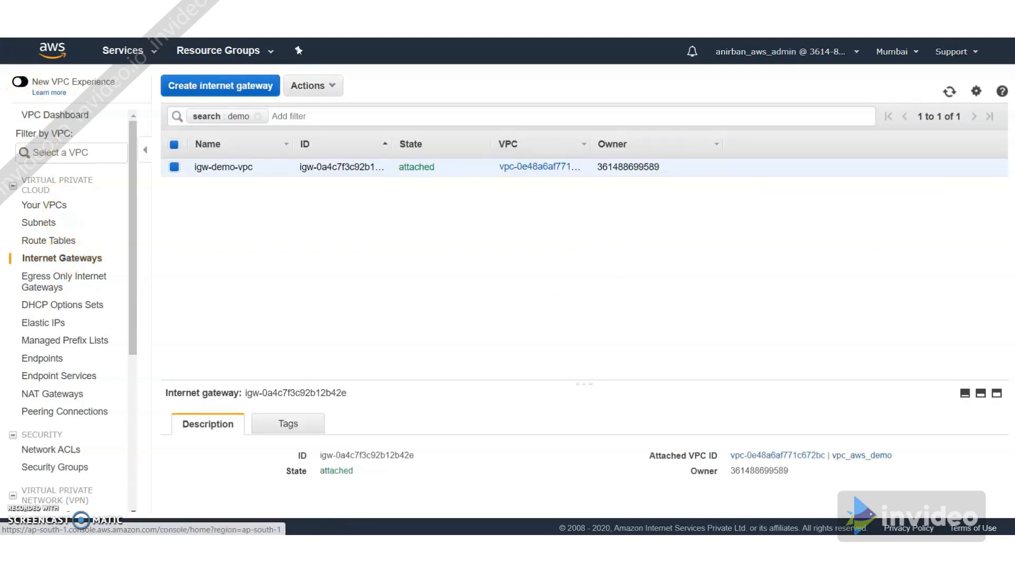
left_click(57, 241)
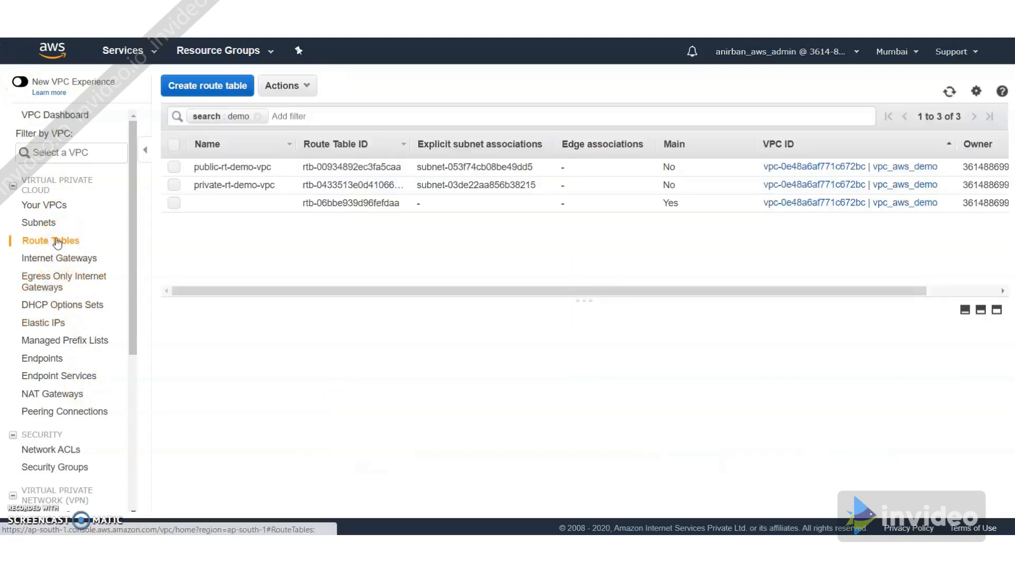
left_click(174, 167)
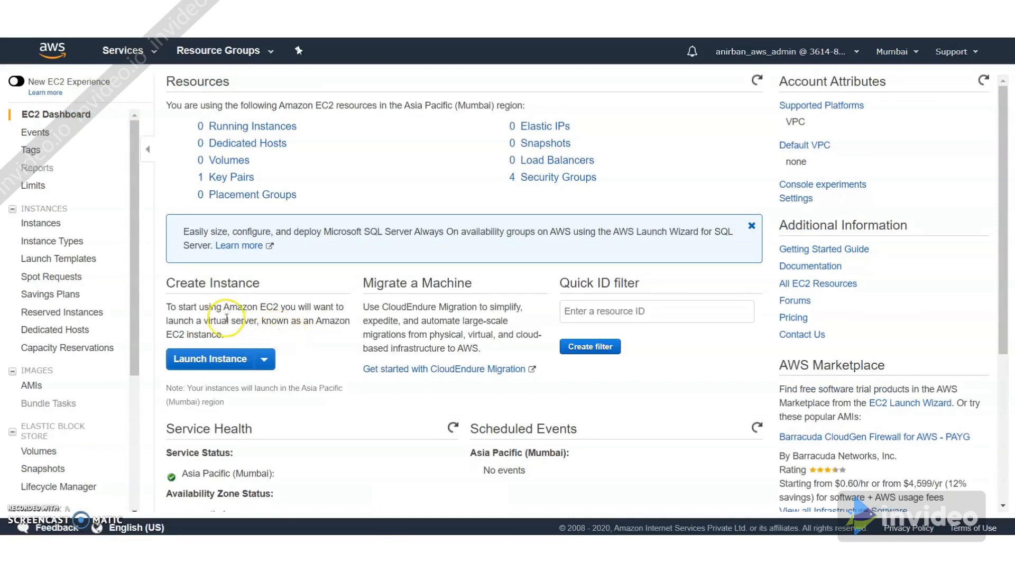
Start launching an EC2 instance from the 64-bit (x86) Amazon Linux 2 AMI with the t2.micro instance type.
left_click(215, 355)
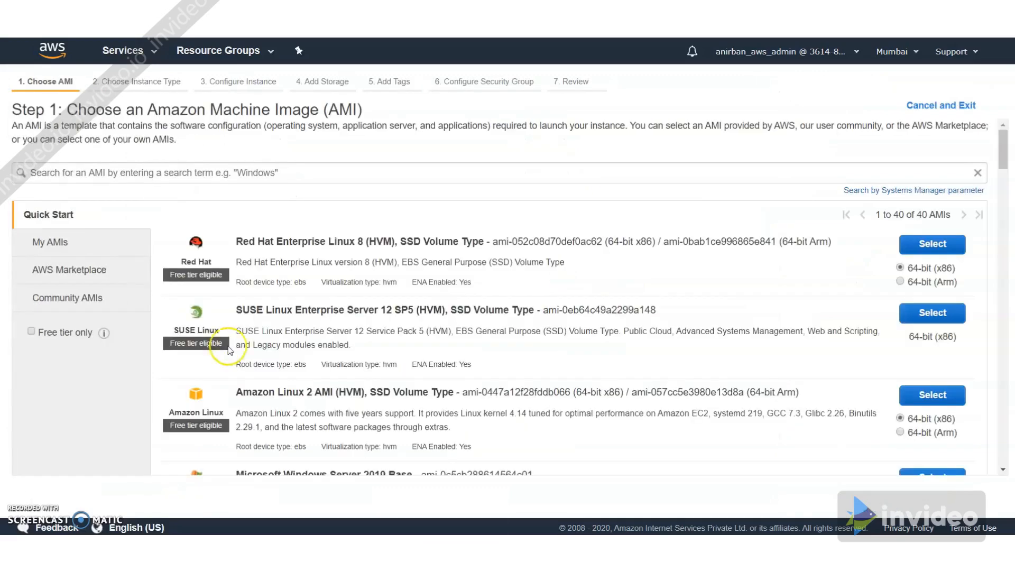
left_click(919, 404)
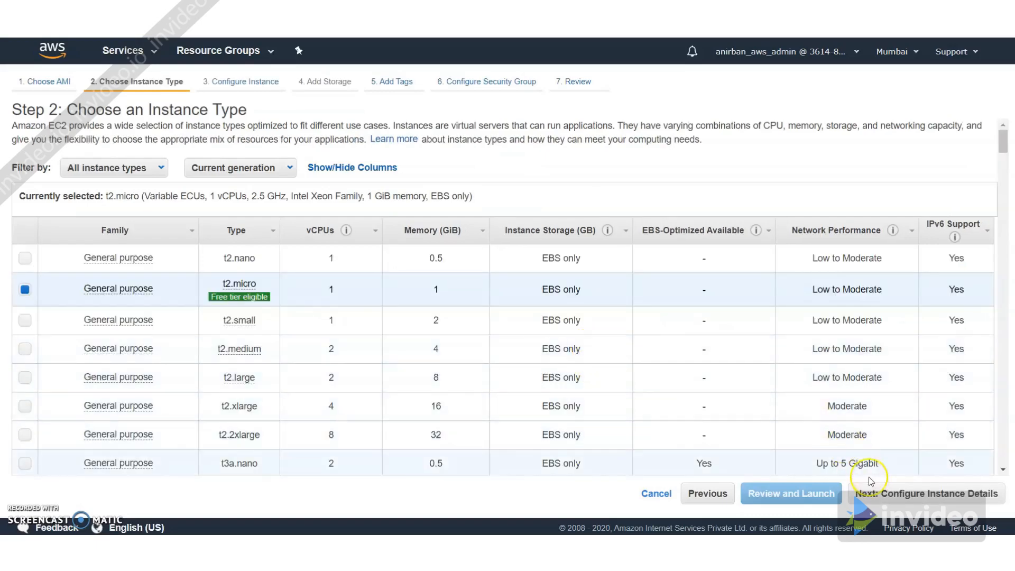
left_click(871, 494)
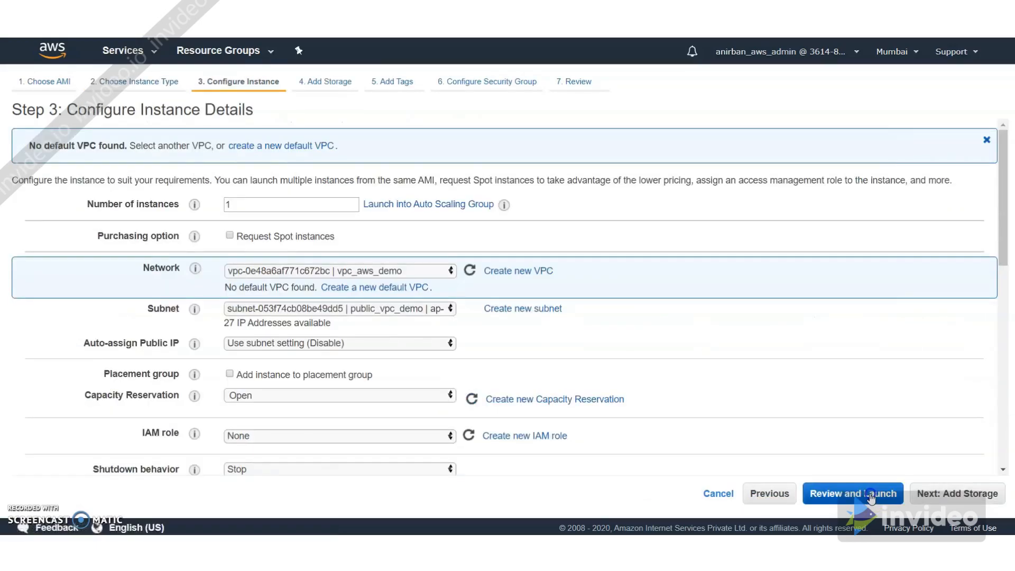
Place the instance in the vpc_aws_demo network and public_vpc_demo subnet, with Auto-assign Public IP set to Enable.
left_click(188, 275)
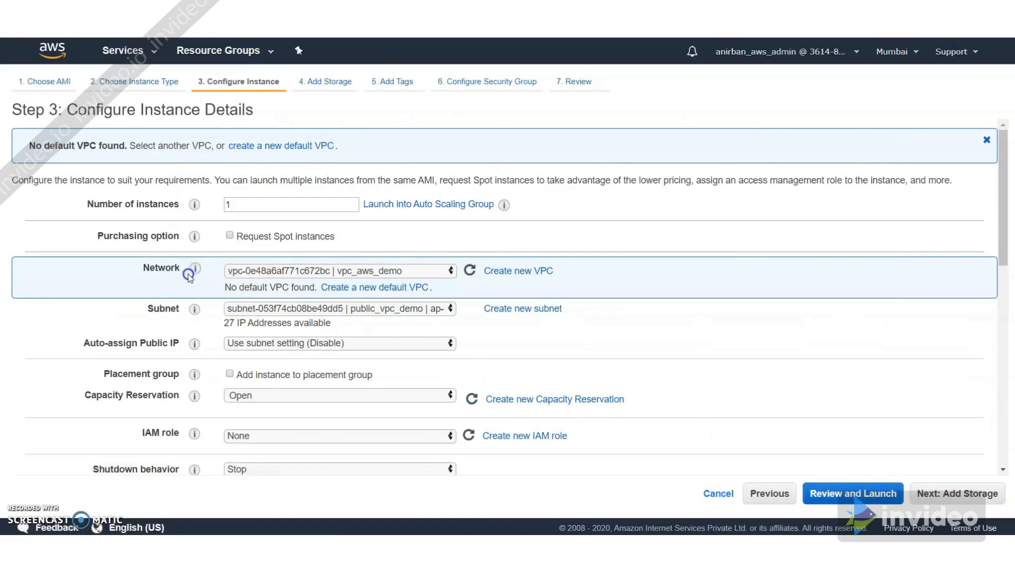
left_click(285, 272)
left_click(319, 284)
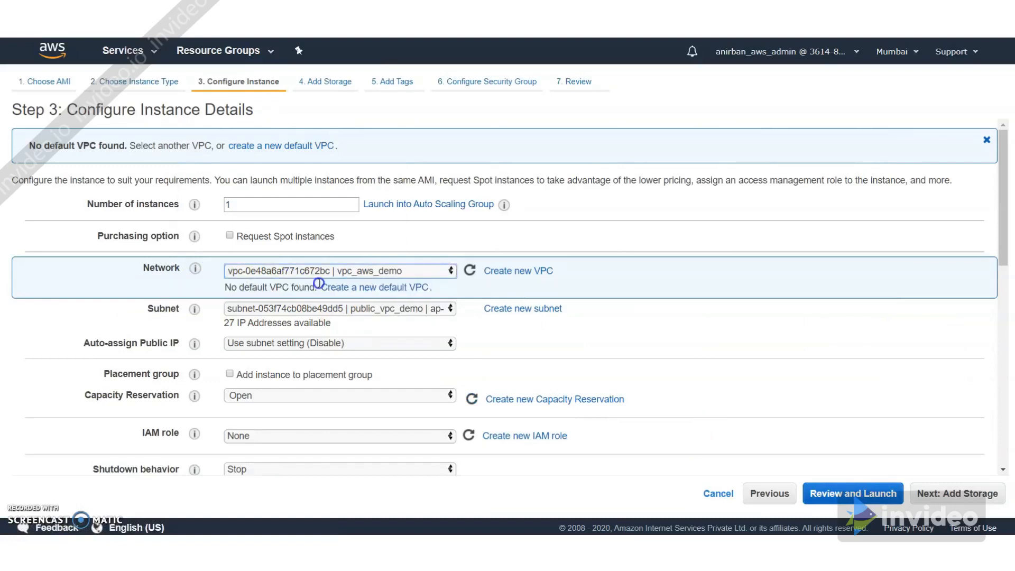
left_click(317, 309)
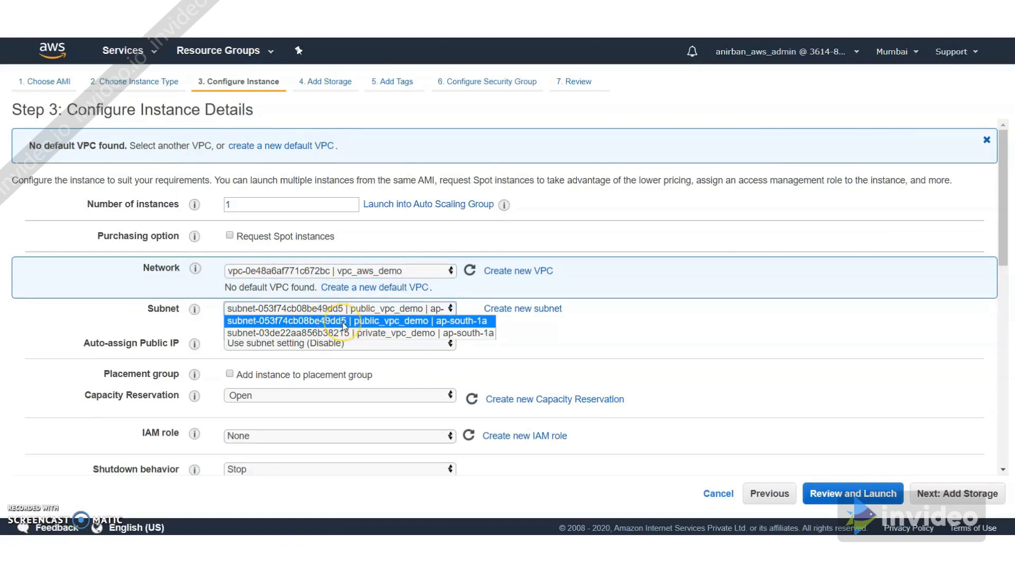
left_click(390, 322)
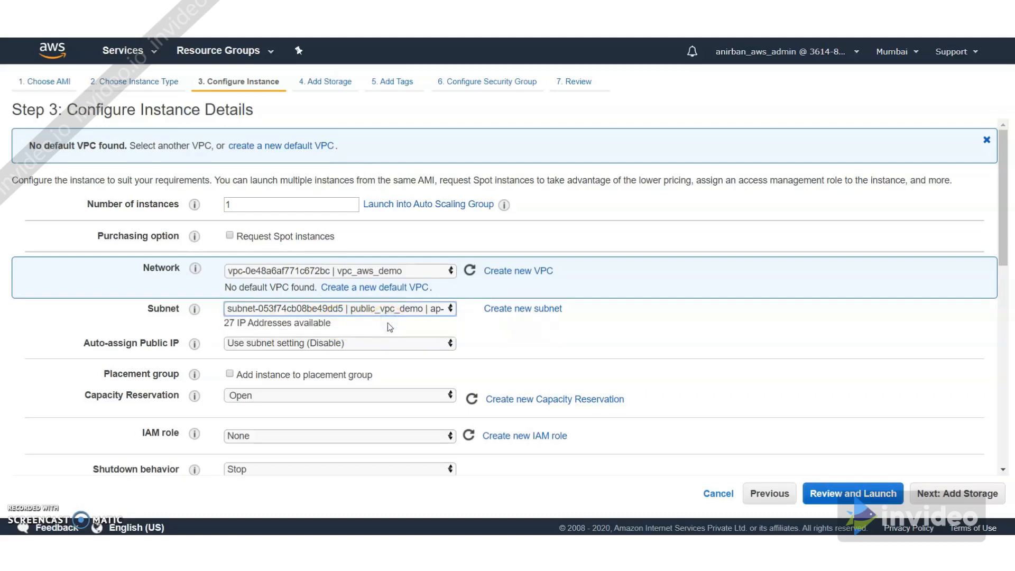
left_click(391, 309)
left_click(395, 322)
left_click(252, 348)
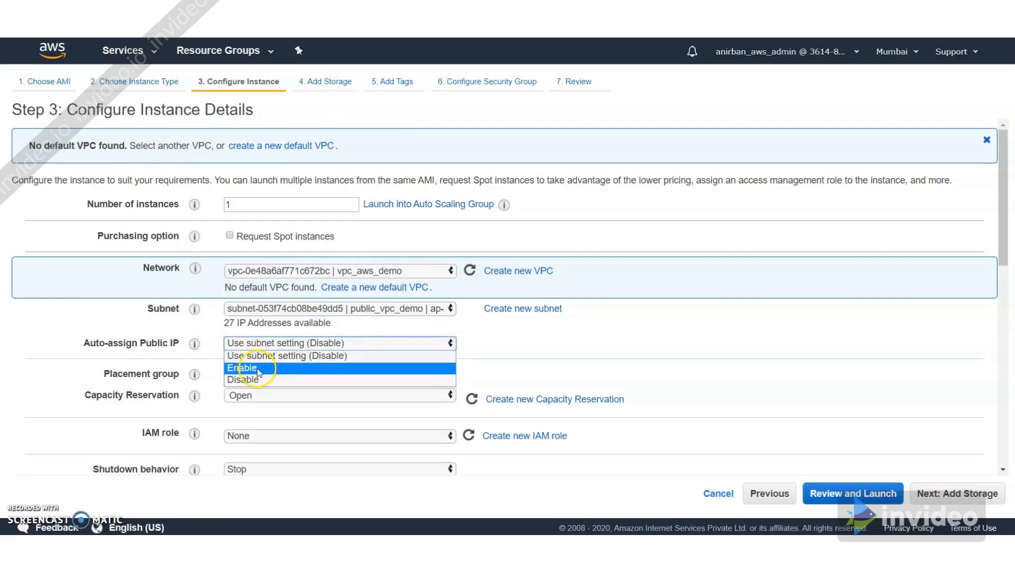
left_click(257, 368)
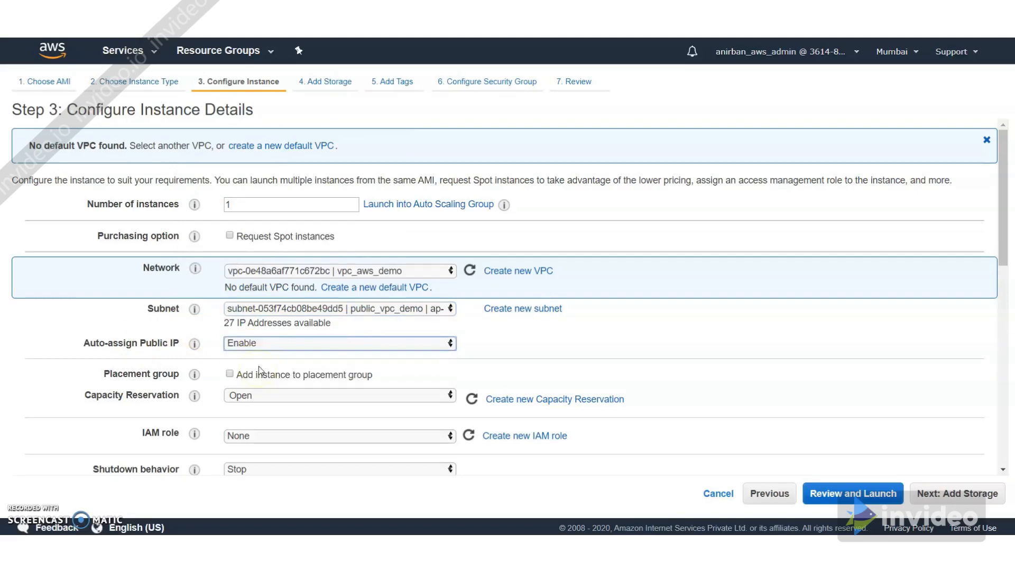
Keep the default storage and add an instance tag with key Name and value ec2-demo-vpc-public.
left_click(940, 505)
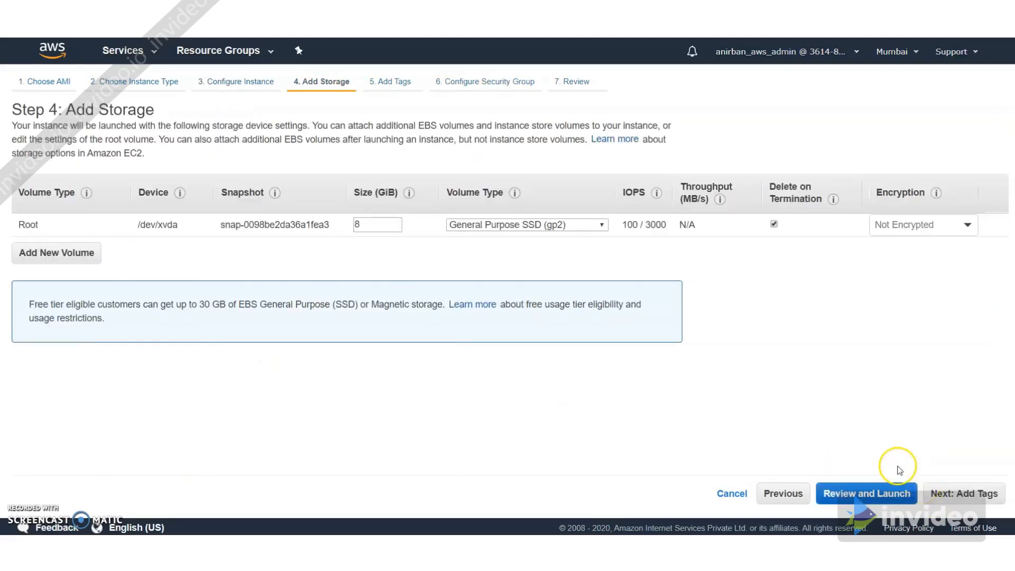
left_click(938, 493)
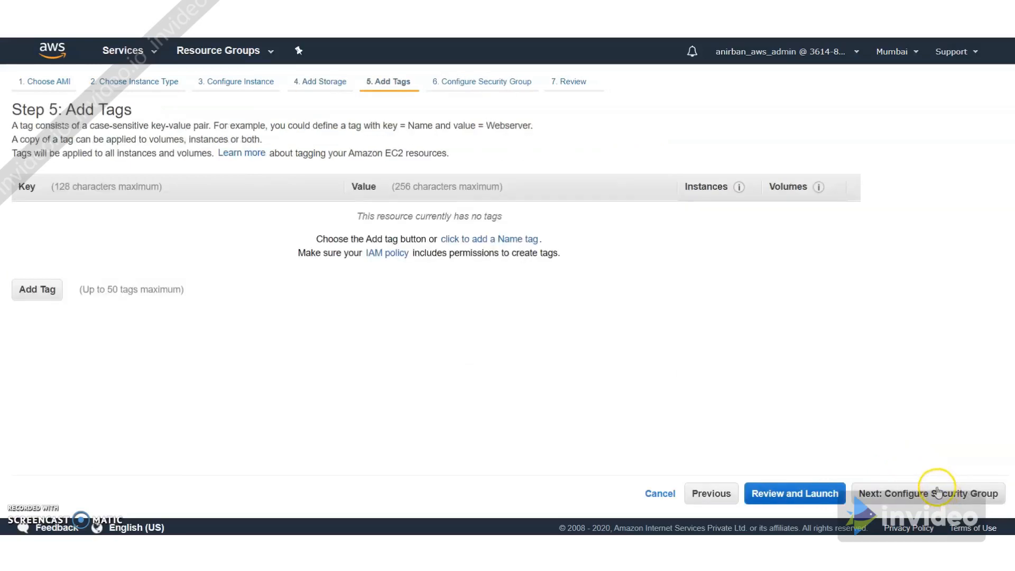
left_click(41, 289)
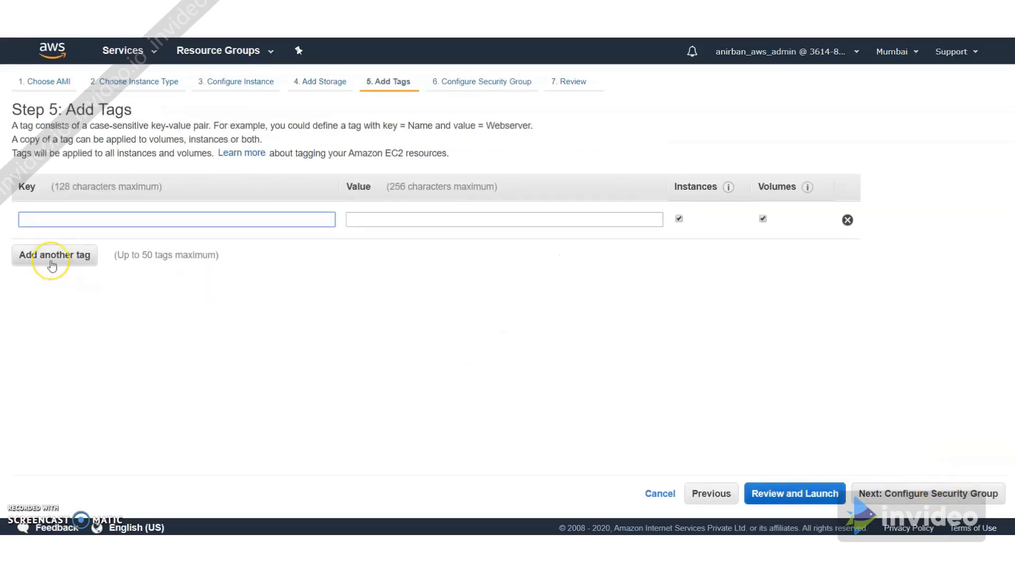
type("Name")
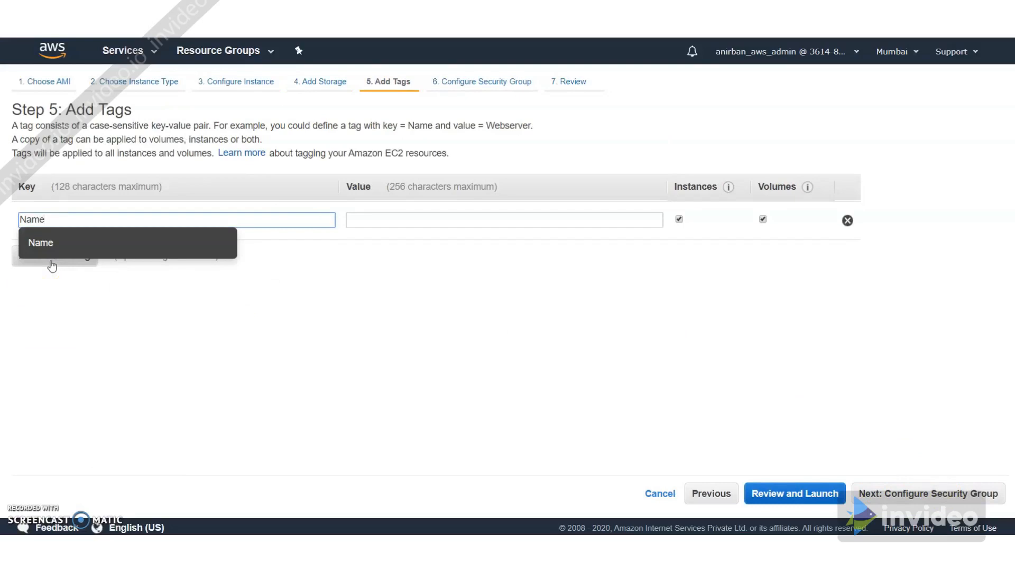
left_click(361, 223)
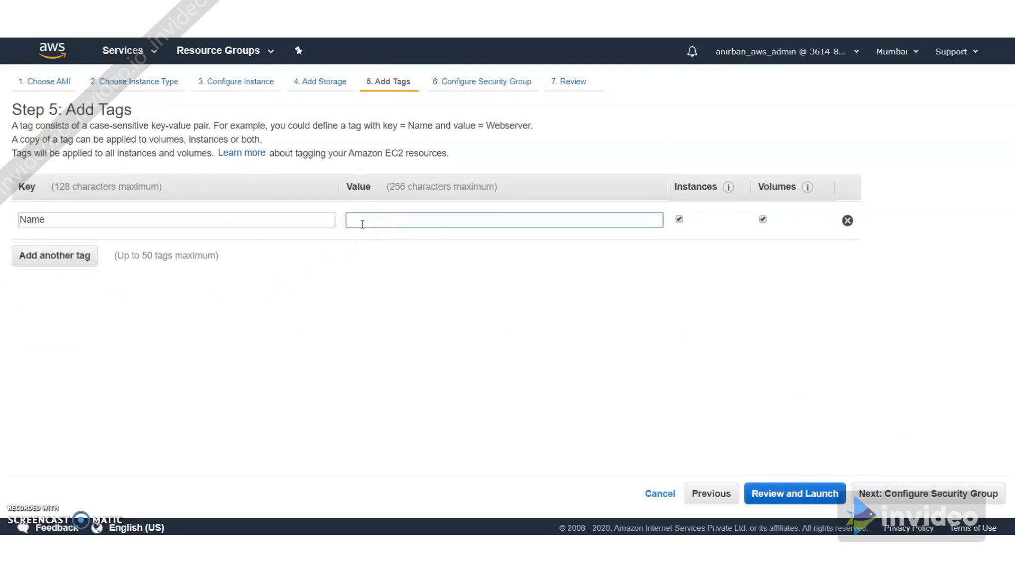
type("ec2-demo-vpc-public")
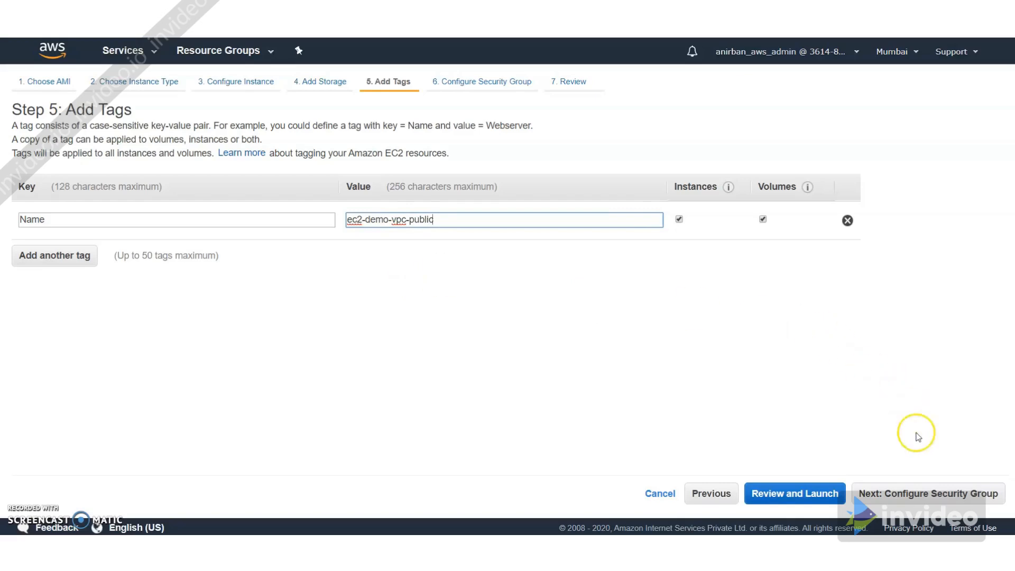
Keep the default new security group with SSH access and launch the instance with the existing som_enterprice_ec2_key_pair, acknowledging access to its private key file.
left_click(881, 494)
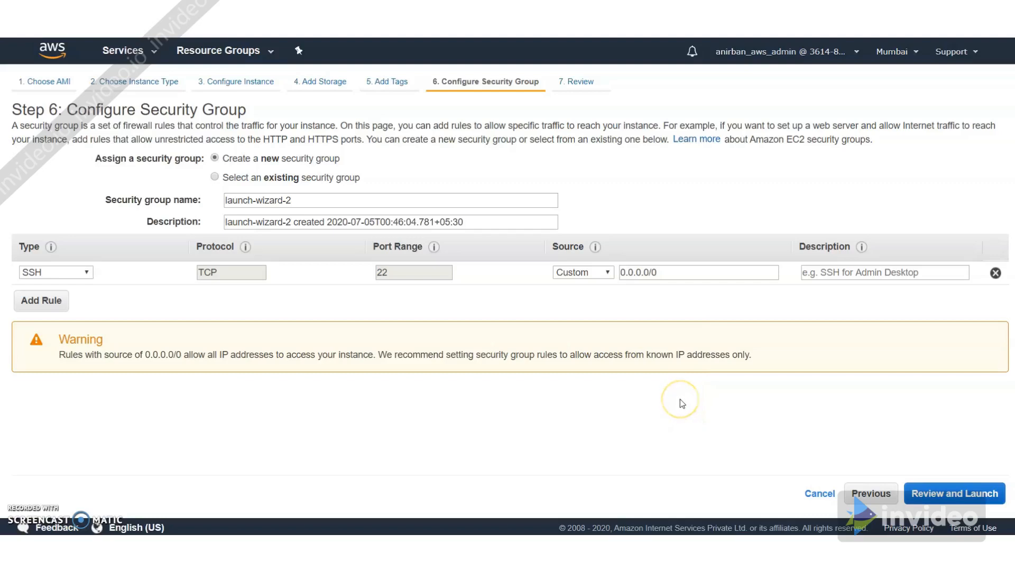
left_click(922, 493)
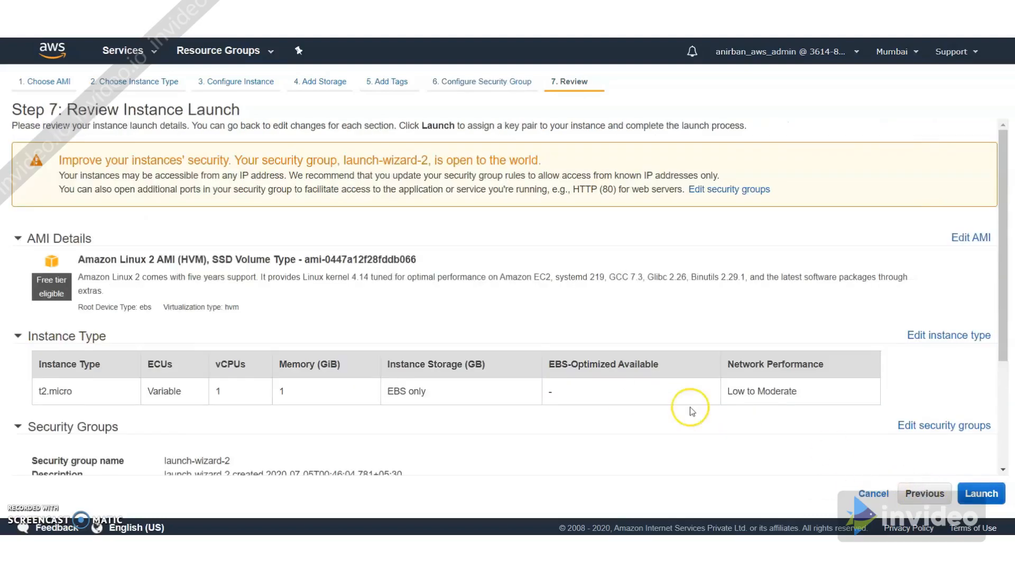
left_click(971, 493)
left_click(317, 359)
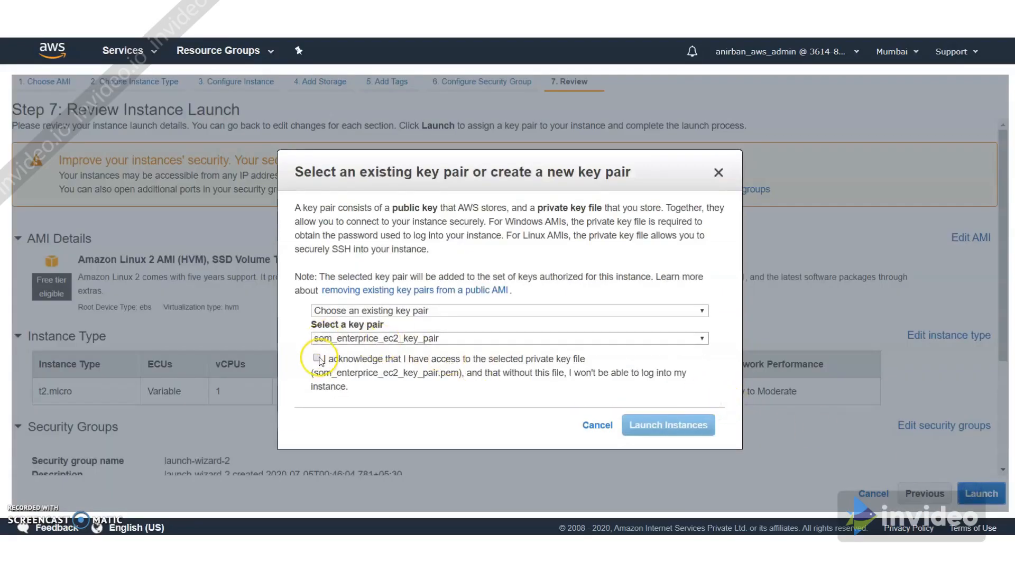
left_click(317, 359)
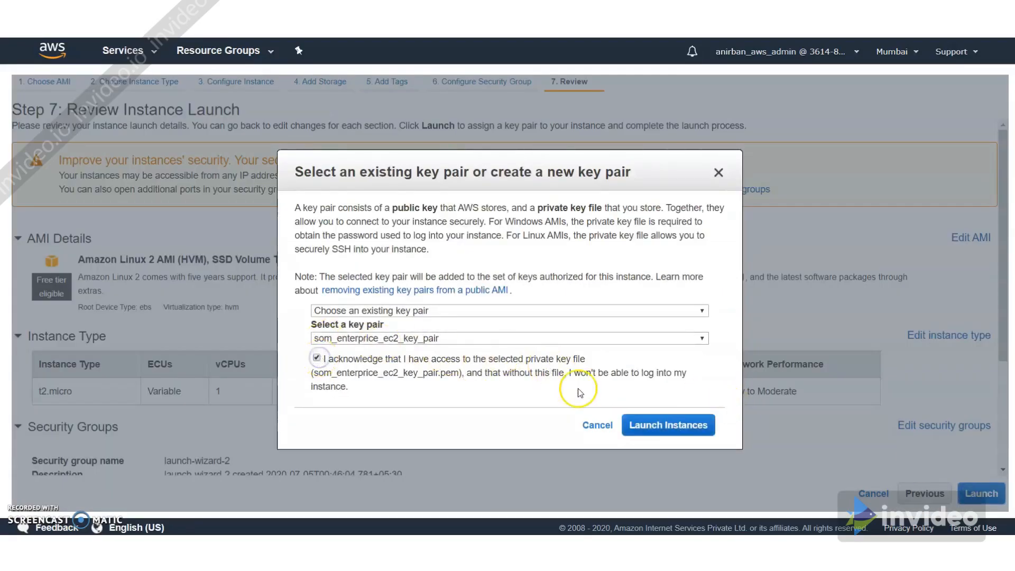
left_click(681, 429)
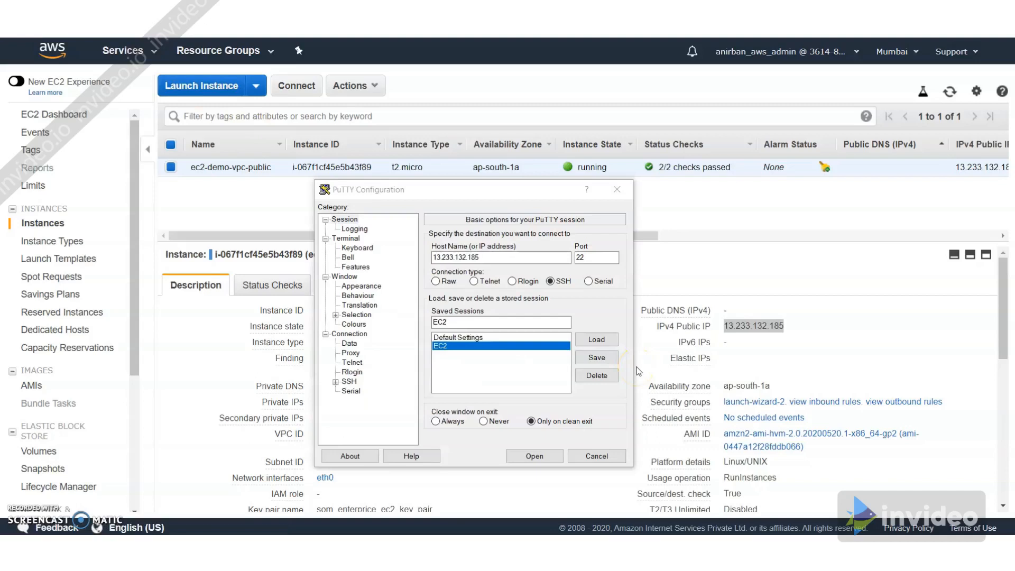
Open an SSH connection in PuTTY to the instance's public IP 13.233.132.185 on port 22, using the EC2 session settings.
left_click(531, 454)
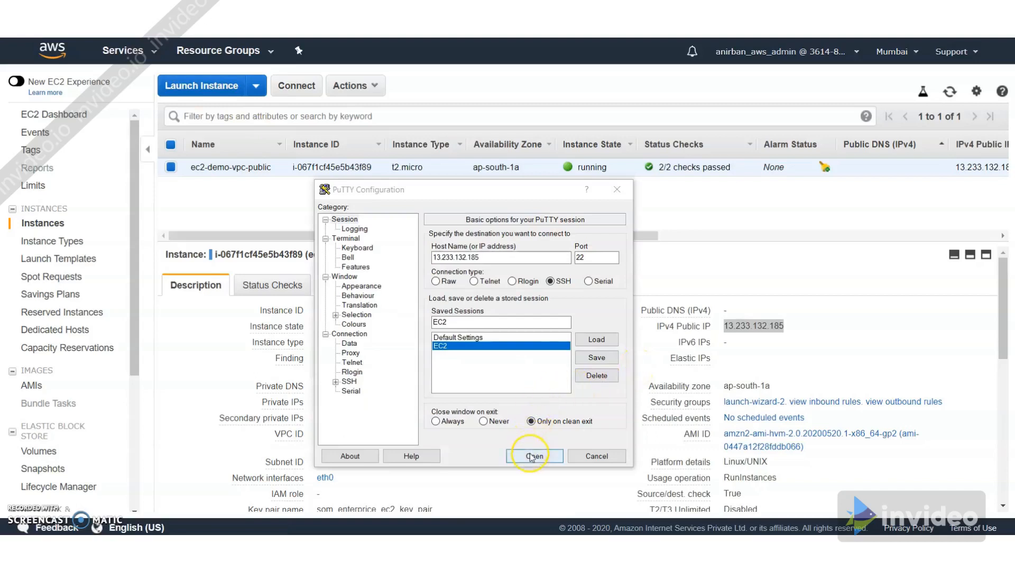
left_click(480, 258)
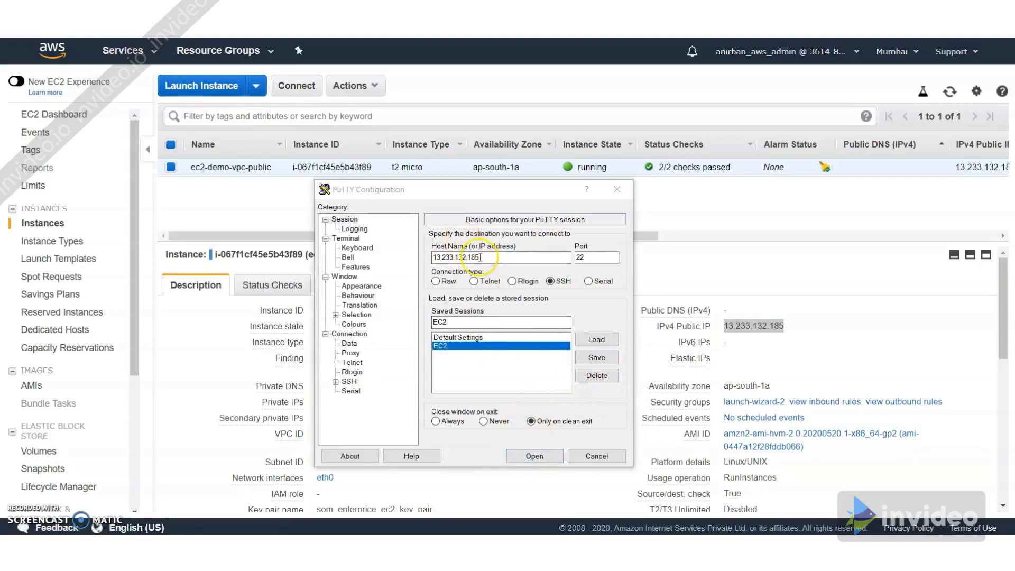
left_click(537, 431)
left_click(532, 456)
left_click(424, 309)
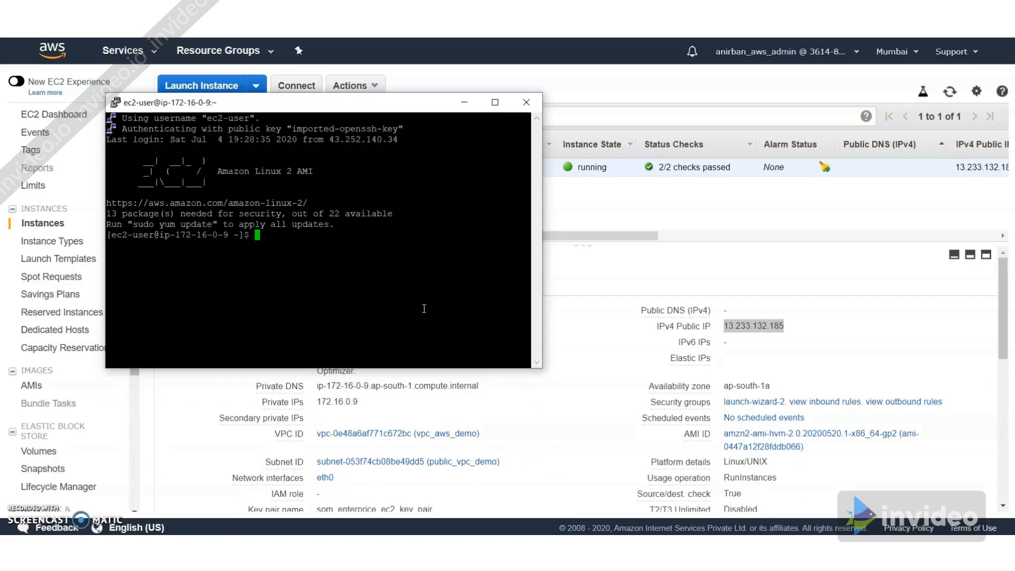
left_click(227, 233)
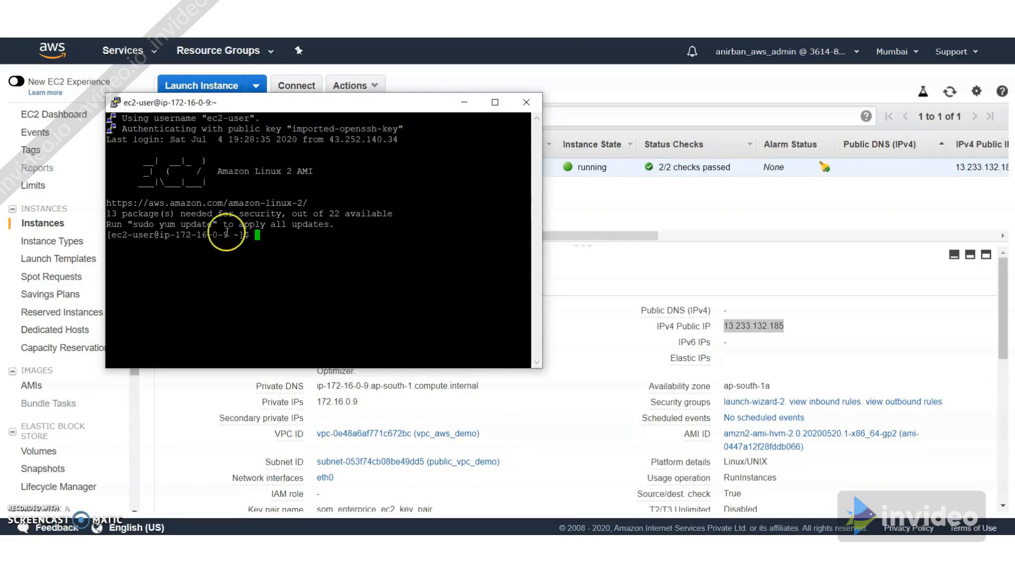
left_click(72, 63)
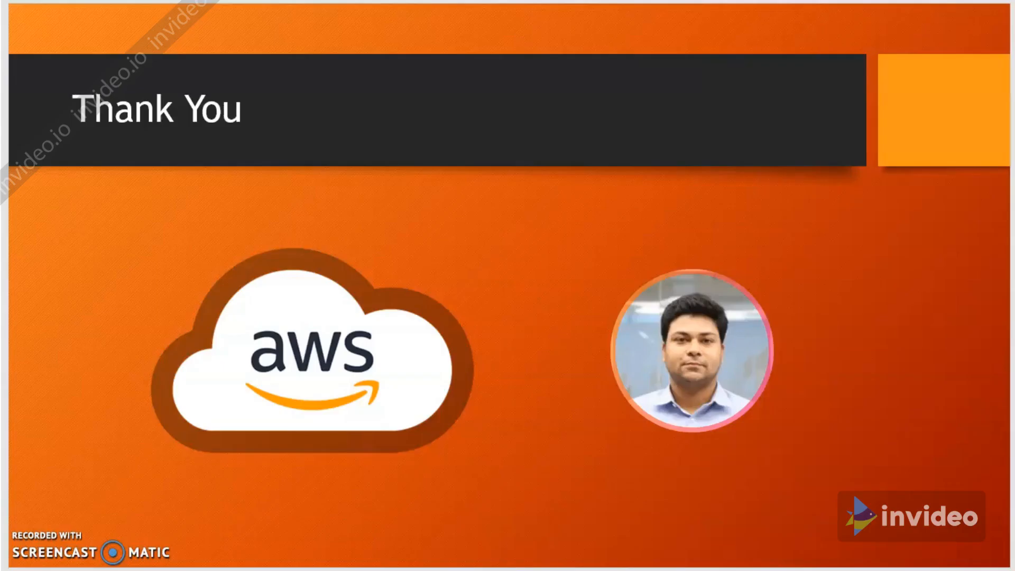